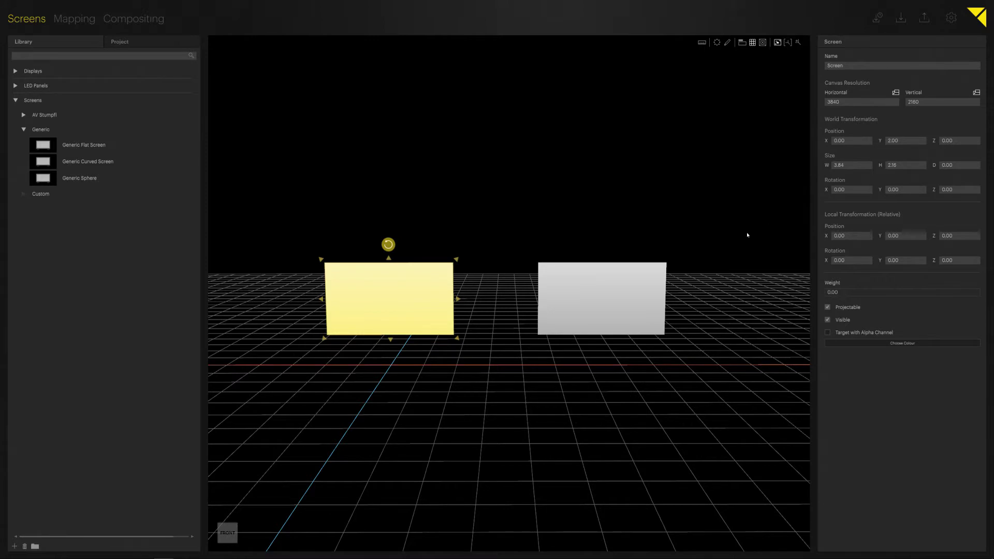
# Step: Return to the Compositing workspace showing both screens with Layer 1 and Layer 2 on Timeline 1
pyautogui.click(155, 21)
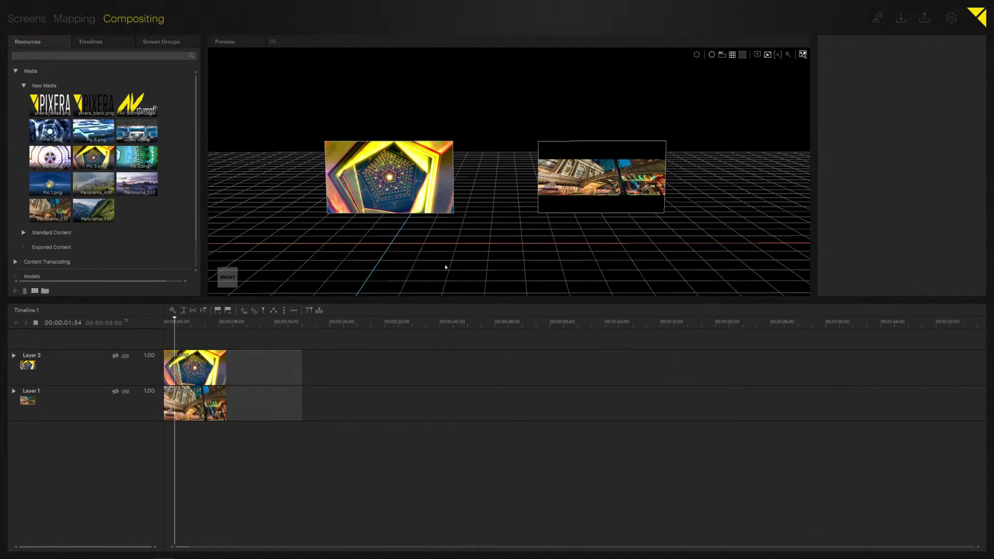
# Step: Inspect Pic 3.png's image properties, then confirm Panorama_2.tif's resolution of 7680 x 2160
pyautogui.click(95, 164)
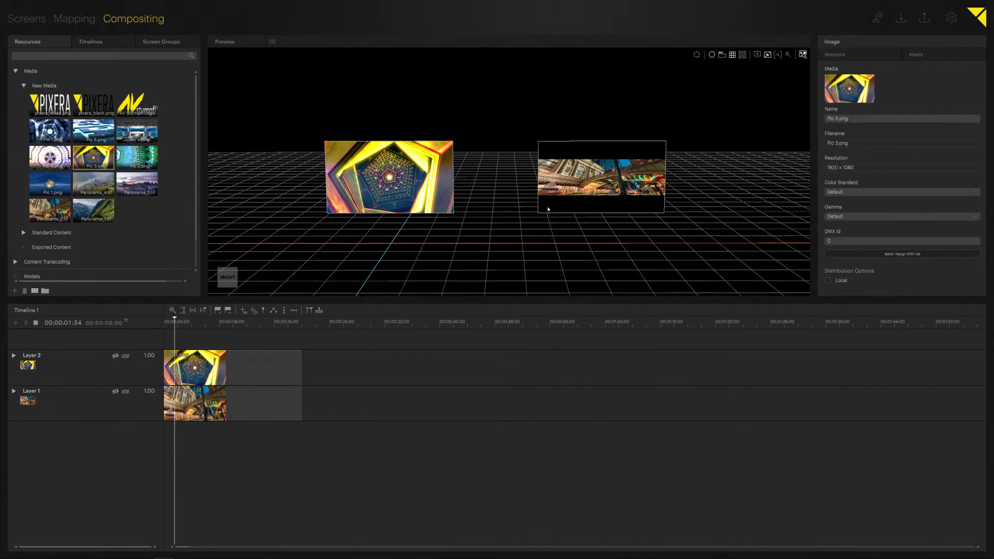
pyautogui.click(41, 205)
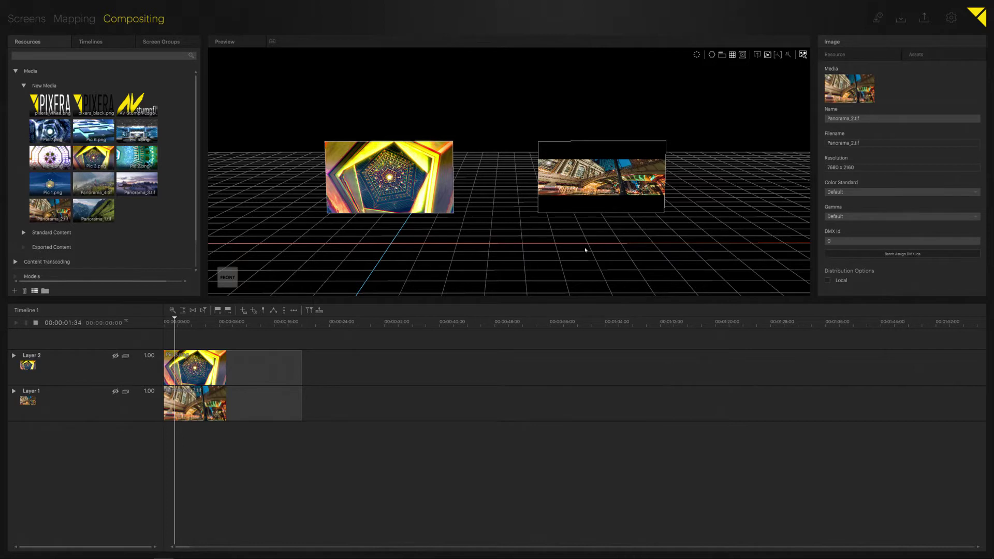
# Step: Set Layer 2's Scale Unit Mode to Resource Resolution (1920 x 1080), then select Layer 1
pyautogui.rightClick(89, 381)
pyautogui.moveTo(90, 348)
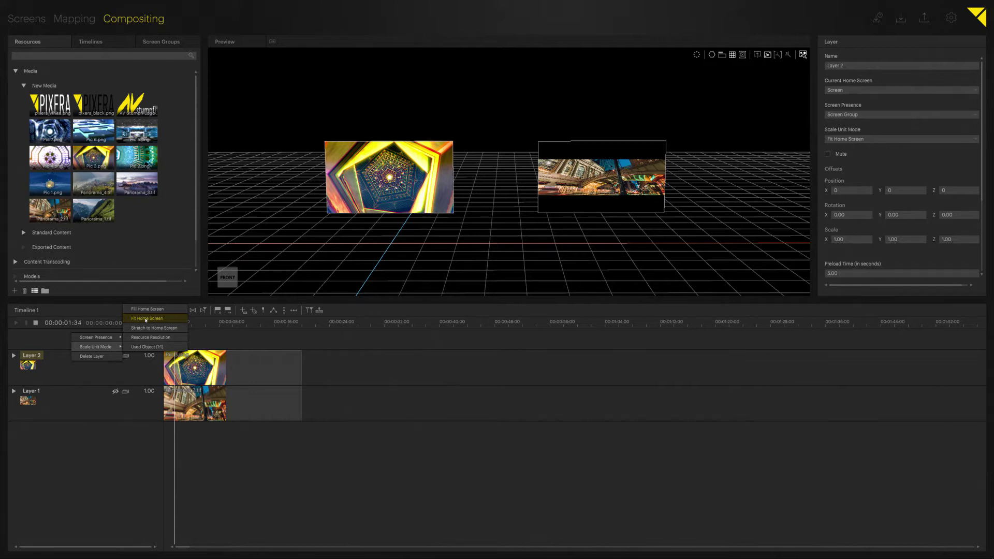
pyautogui.click(152, 337)
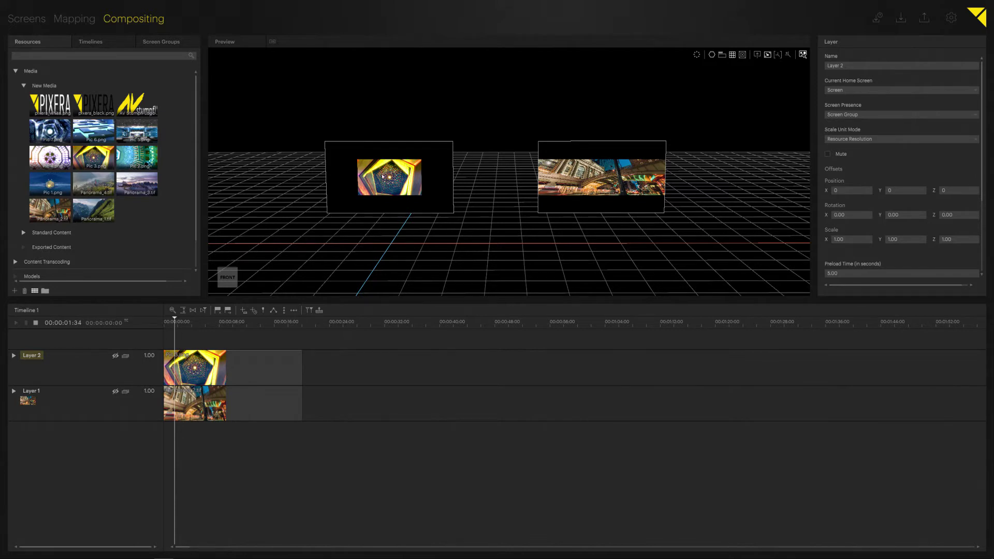
pyautogui.click(390, 177)
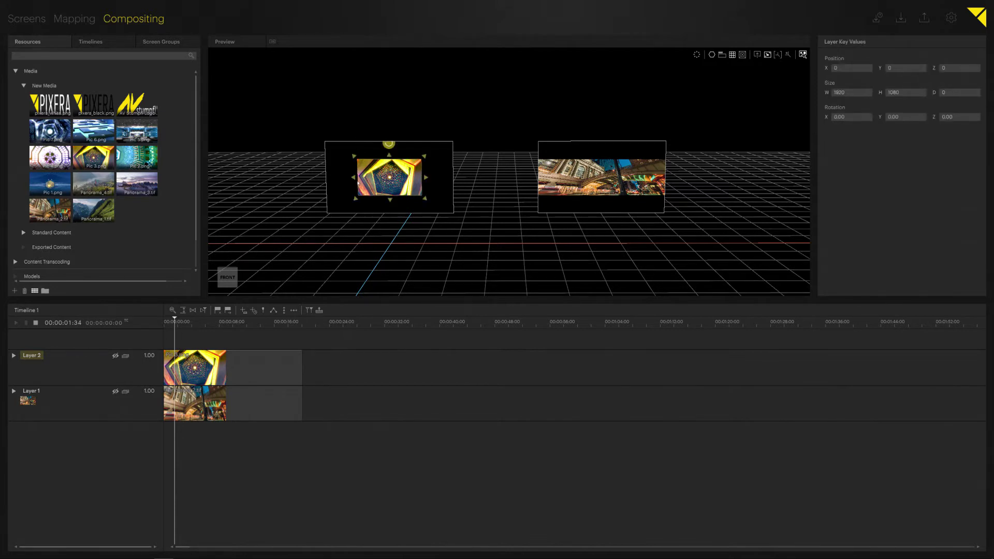
pyautogui.click(73, 395)
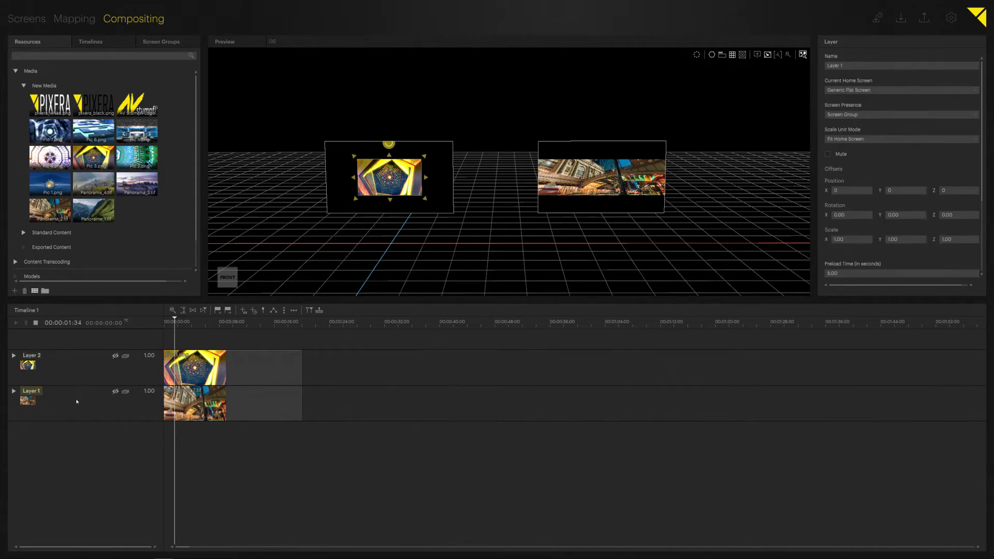
# Step: Switch Layer 1's Scale Unit Mode to Resource Resolution so the panorama overflows the right screen
pyautogui.rightClick(78, 395)
pyautogui.moveTo(98, 378)
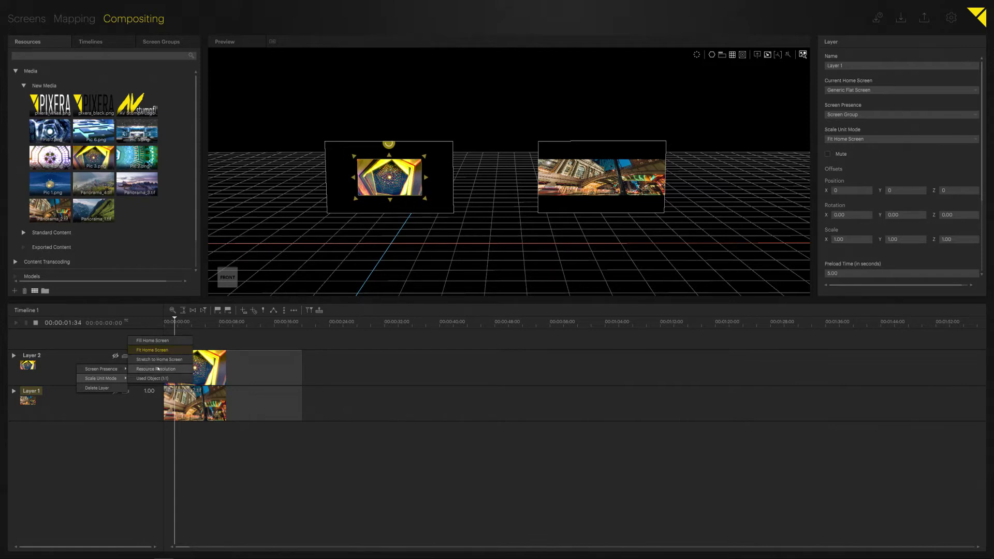
pyautogui.click(158, 369)
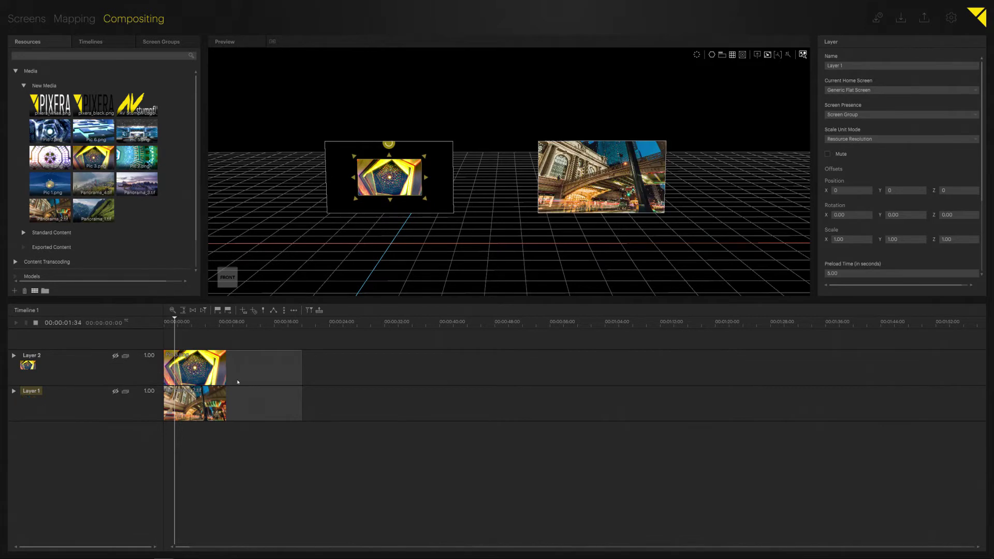
pyautogui.click(413, 270)
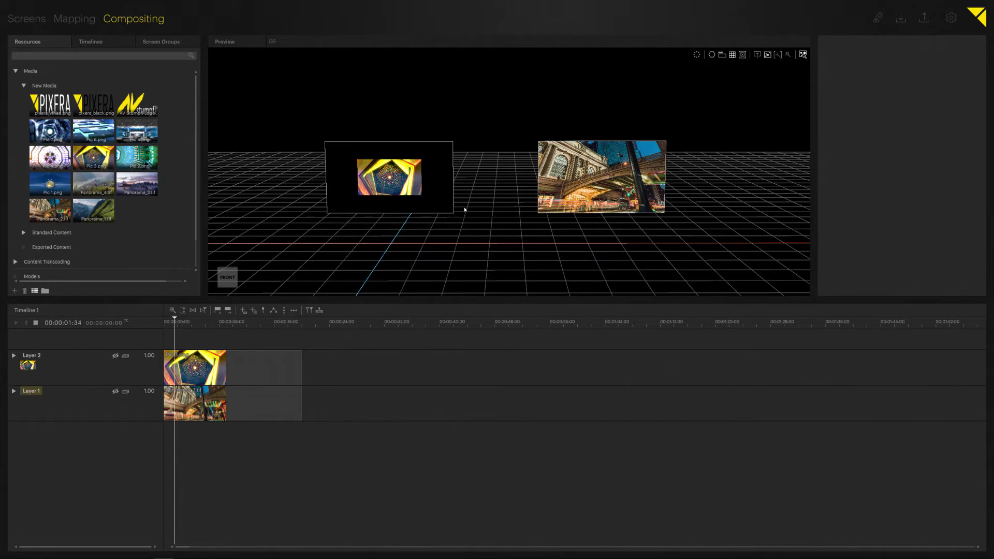
# Step: Orbit the preview and dive into the screen with D to see each layer's full extent
pyautogui.moveTo(464, 209)
pyautogui.mouseDown()
pyautogui.moveTo(473, 185)
pyautogui.moveTo(460, 197)
pyautogui.moveTo(472, 204)
pyautogui.mouseUp()
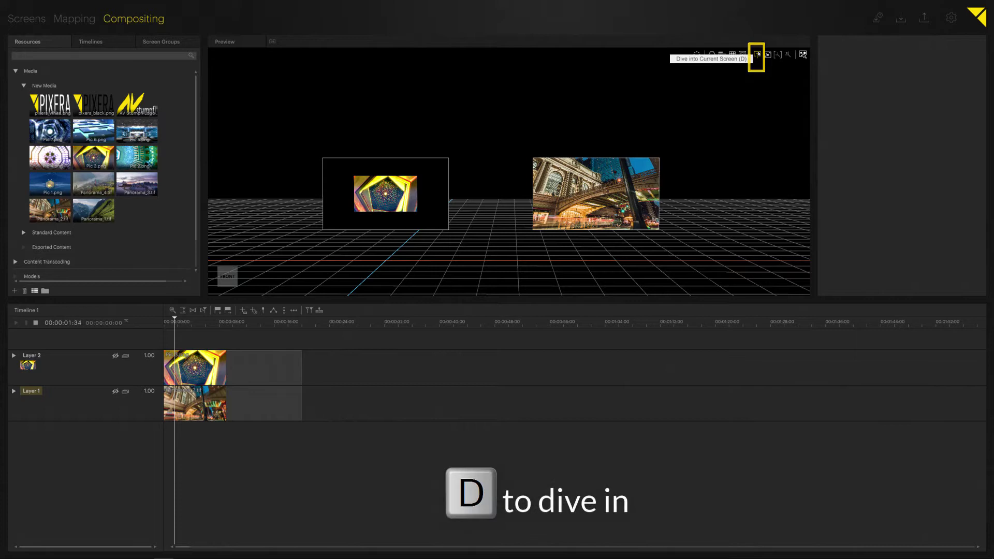
pyautogui.press('d')
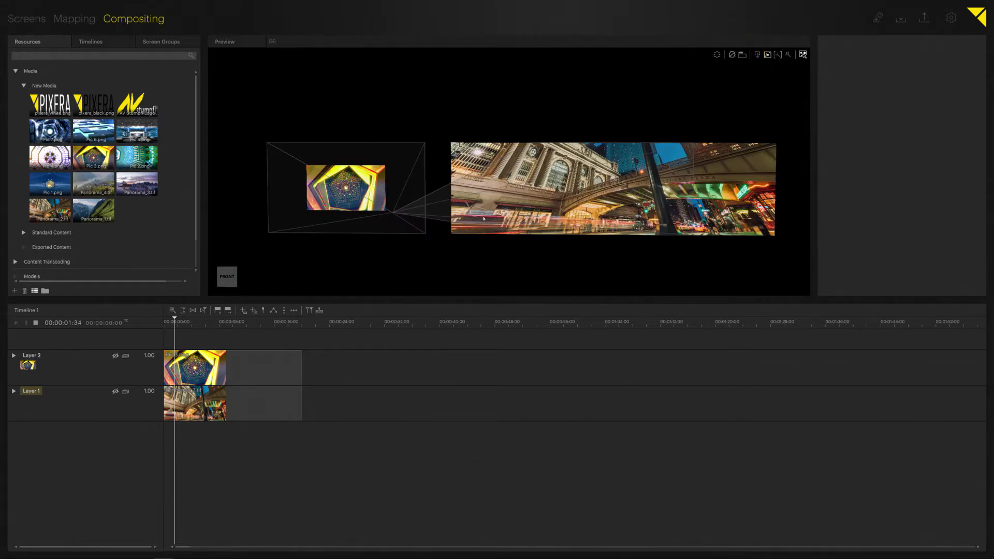
pyautogui.moveTo(485, 146); pyautogui.dragTo(456, 167)
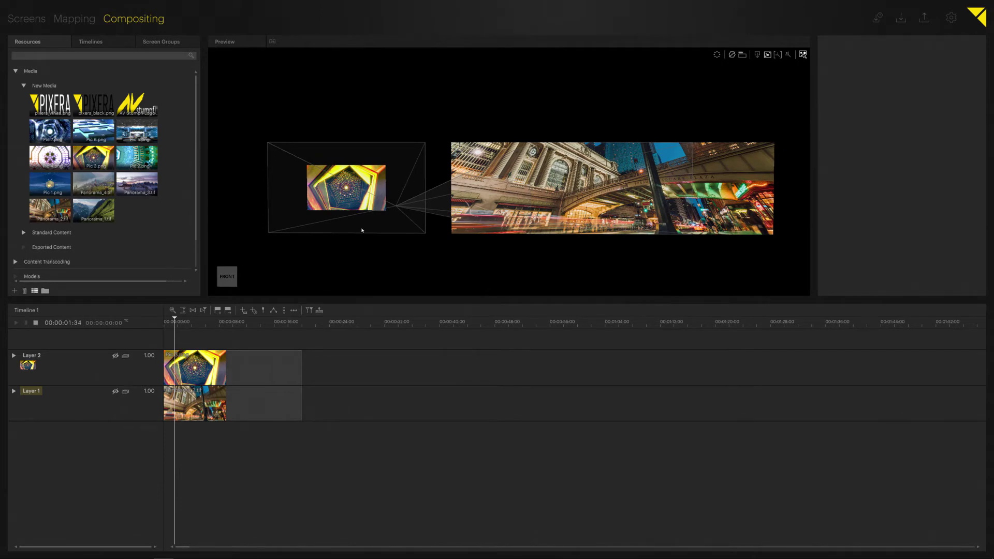
pyautogui.moveTo(400, 202); pyautogui.dragTo(464, 208)
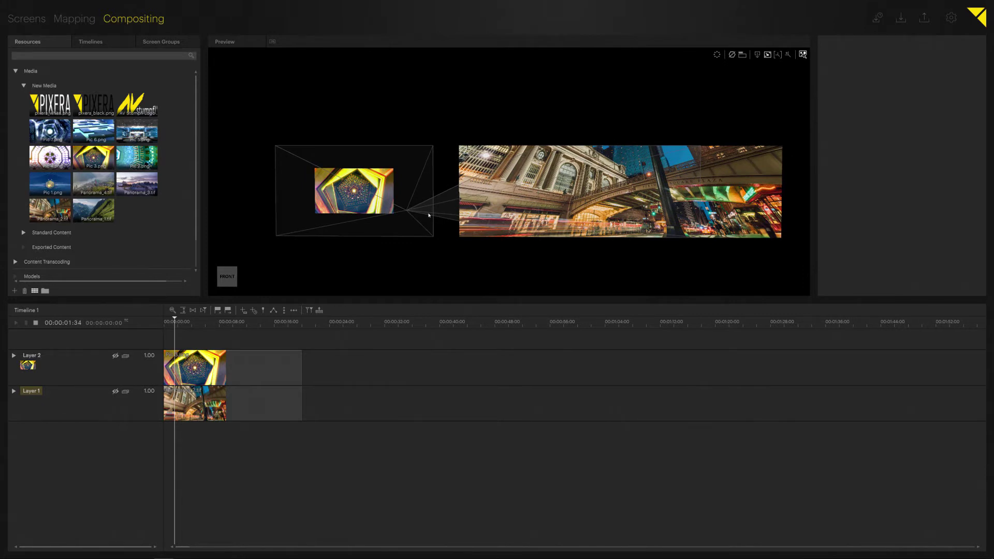
# Step: Cycle Layer 1's Scale Unit Mode through Stretch, Fit and Fill Home Screen, ending on Fill
pyautogui.rightClick(97, 398)
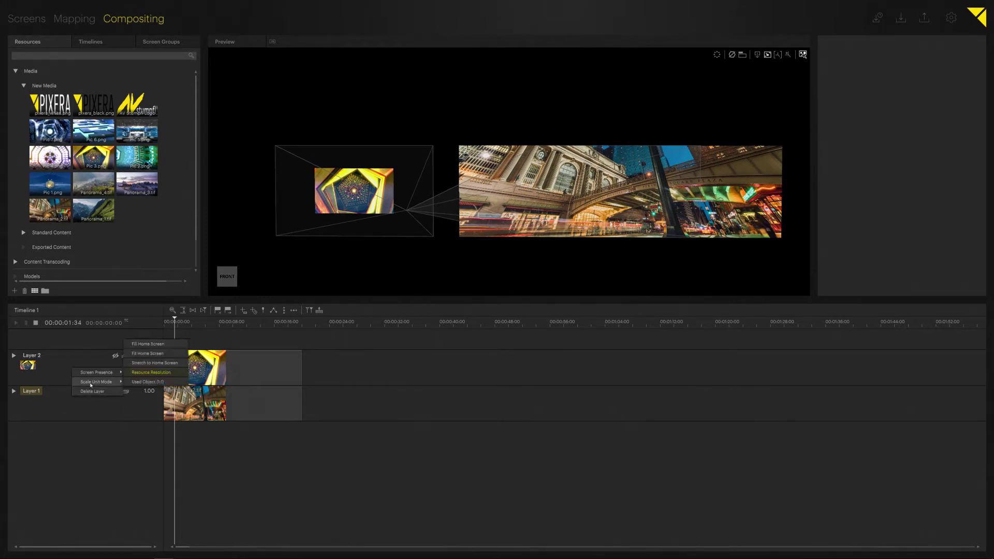
pyautogui.click(154, 373)
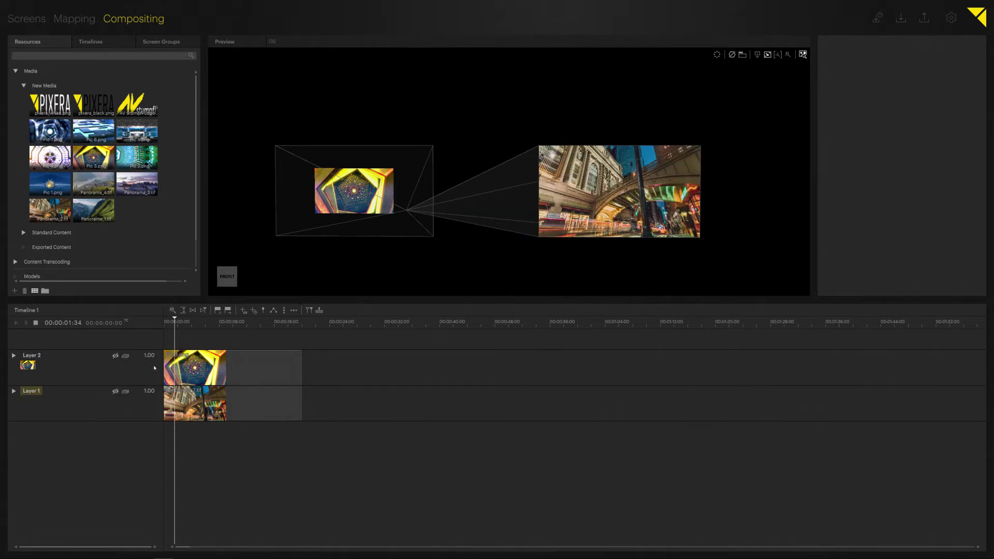
pyautogui.rightClick(88, 386)
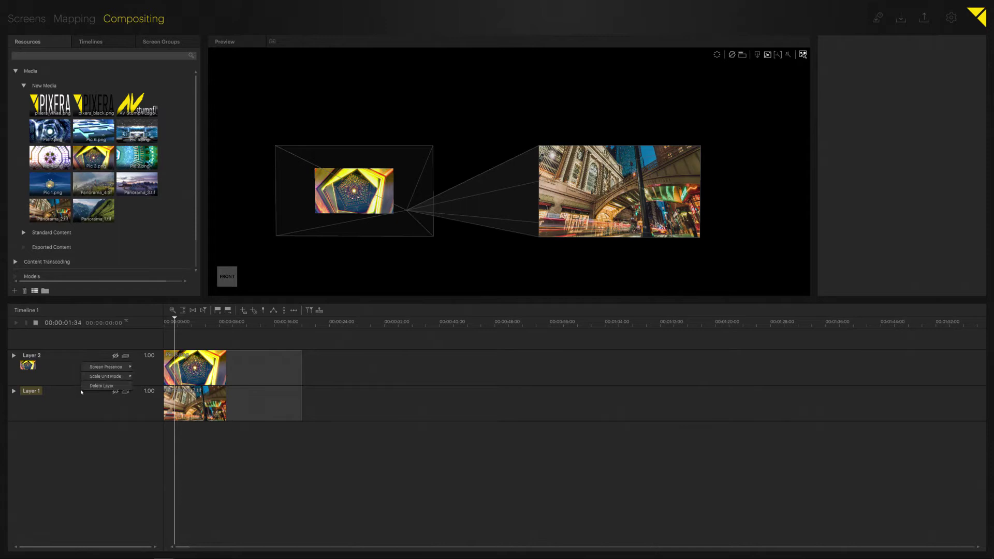
pyautogui.moveTo(94, 378)
pyautogui.click(150, 348)
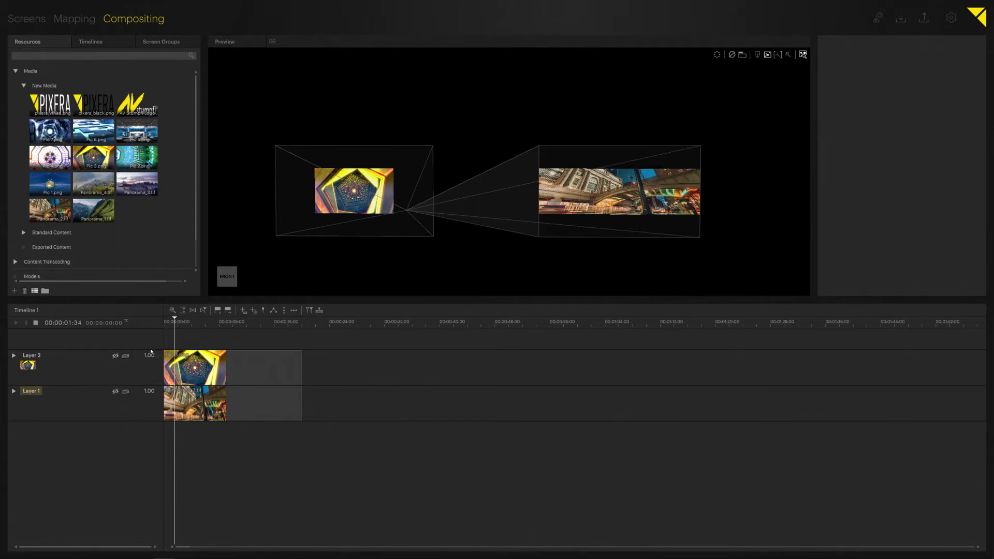
pyautogui.rightClick(64, 394)
pyautogui.moveTo(91, 378)
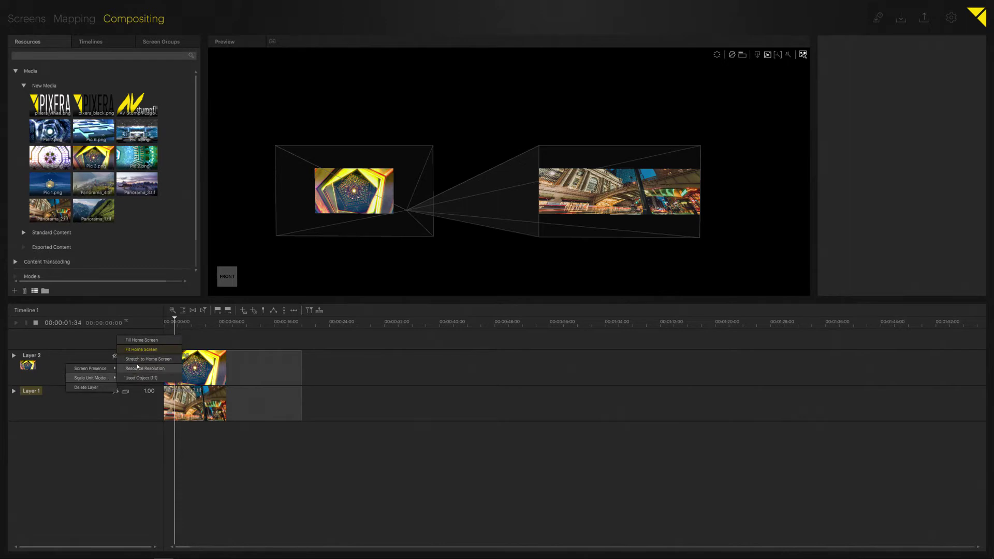
pyautogui.click(137, 342)
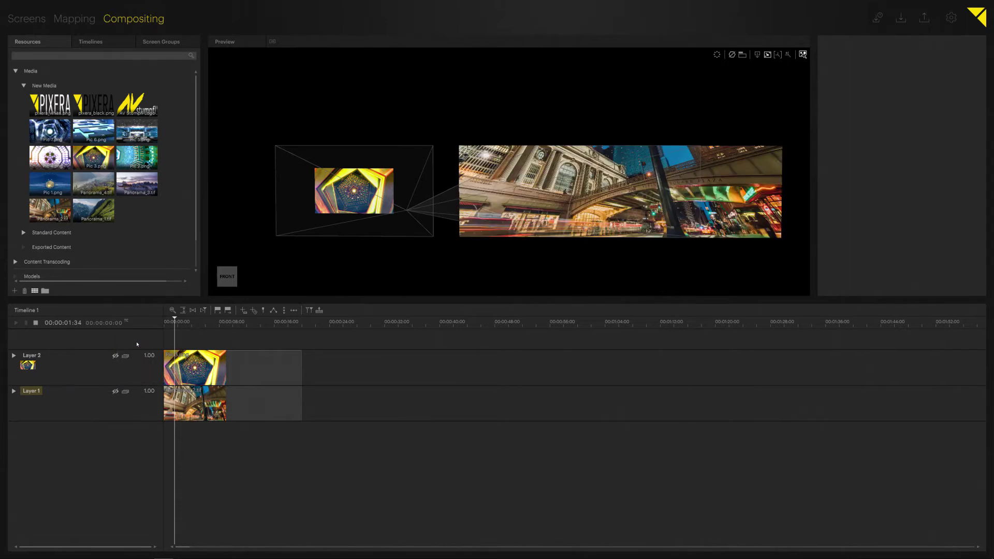
# Step: Try Stretch on Layer 2, then set its Scale Unit Mode to Fill Home Screen
pyautogui.rightClick(70, 366)
pyautogui.moveTo(87, 352)
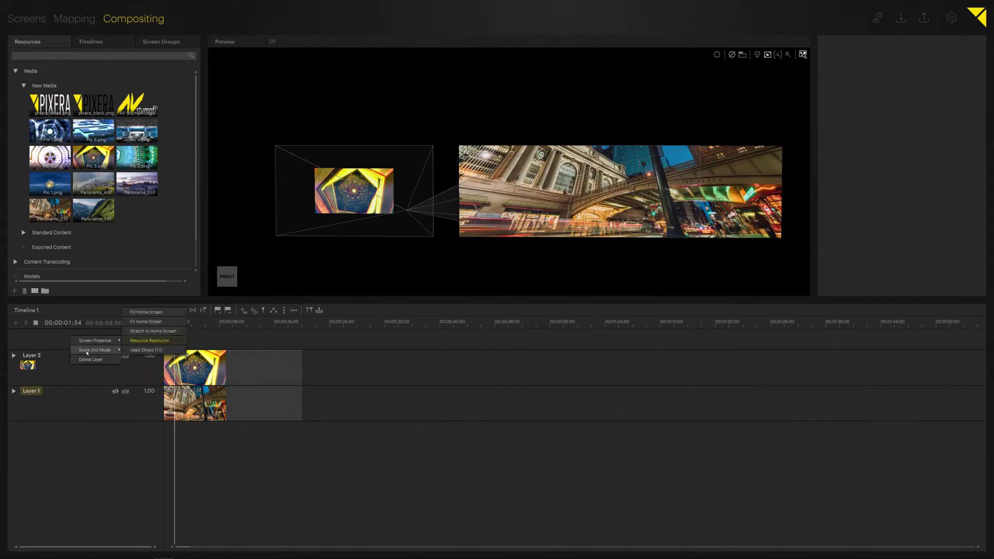
pyautogui.click(142, 335)
pyautogui.rightClick(59, 364)
pyautogui.moveTo(88, 349)
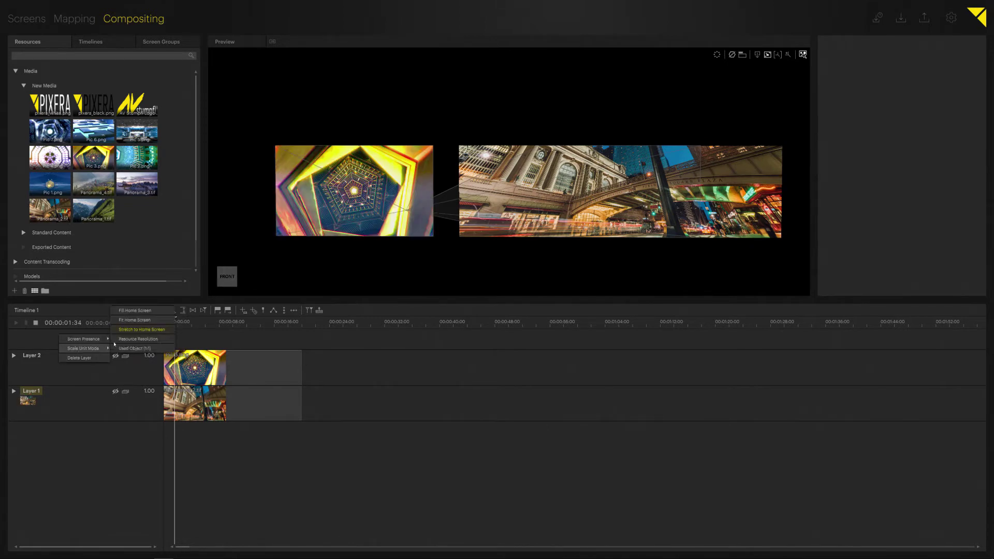
pyautogui.click(126, 331)
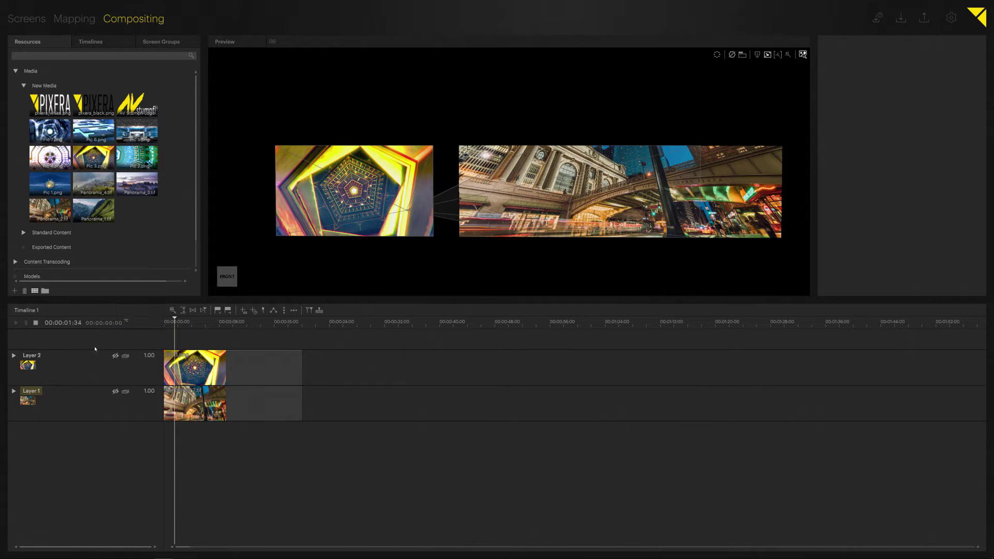
pyautogui.rightClick(90, 356)
pyautogui.moveTo(119, 340)
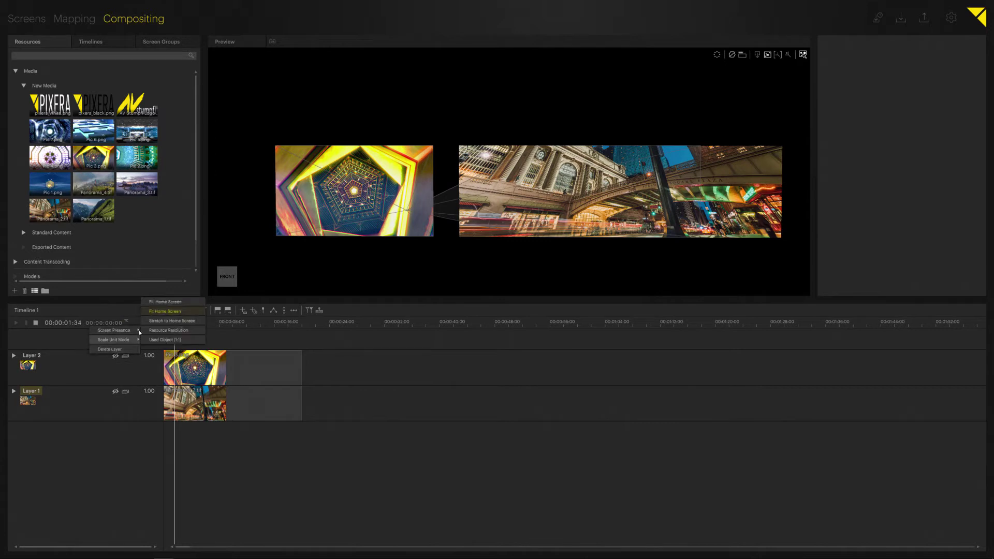
pyautogui.click(154, 302)
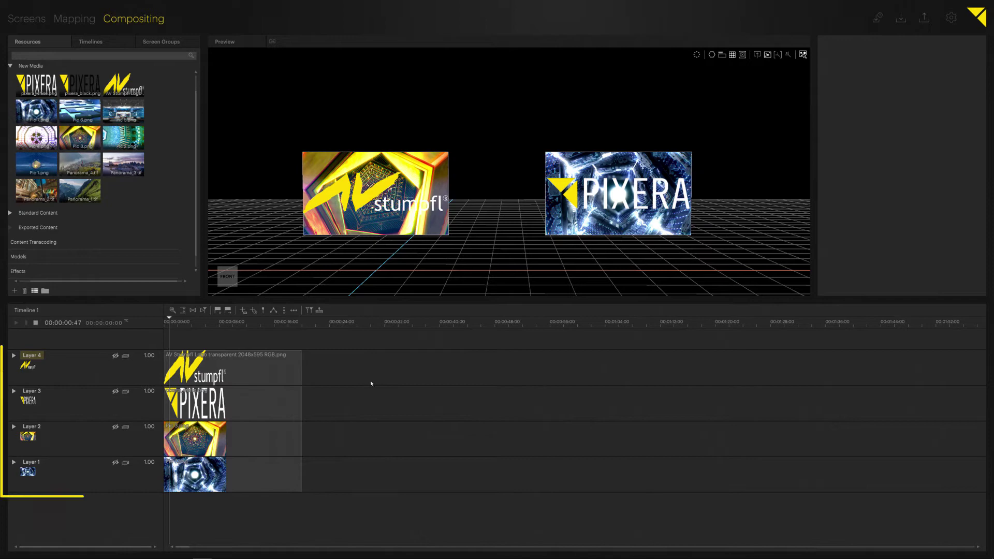
# Step: Expand Layer 4's Transport > Size tracks to reveal w 3840, h 1116, d 0
pyautogui.click(14, 355)
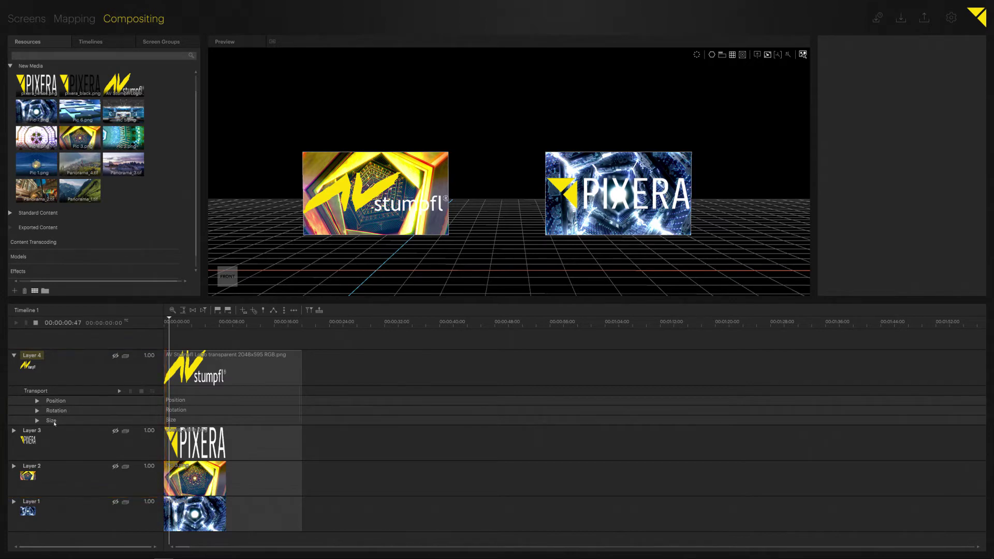
pyautogui.click(37, 420)
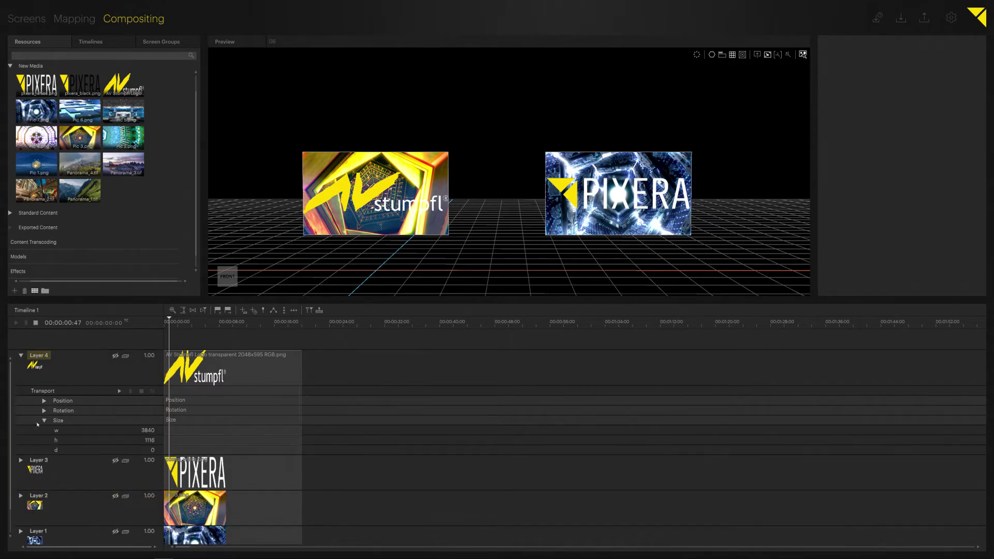
# Step: Add a width keyframe on Layer 4's Size track and set it to 2000
pyautogui.click(169, 434)
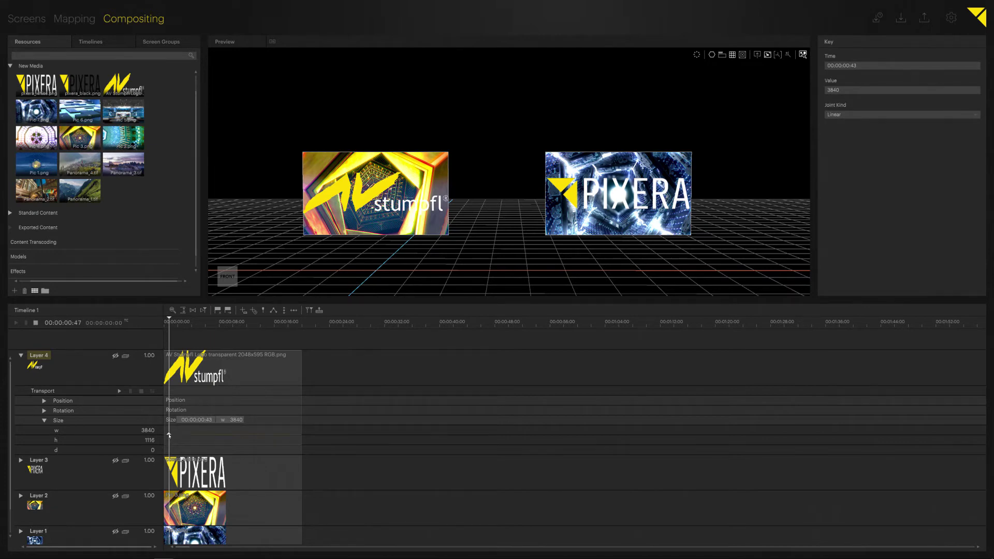
pyautogui.moveTo(169, 434); pyautogui.dragTo(169, 433)
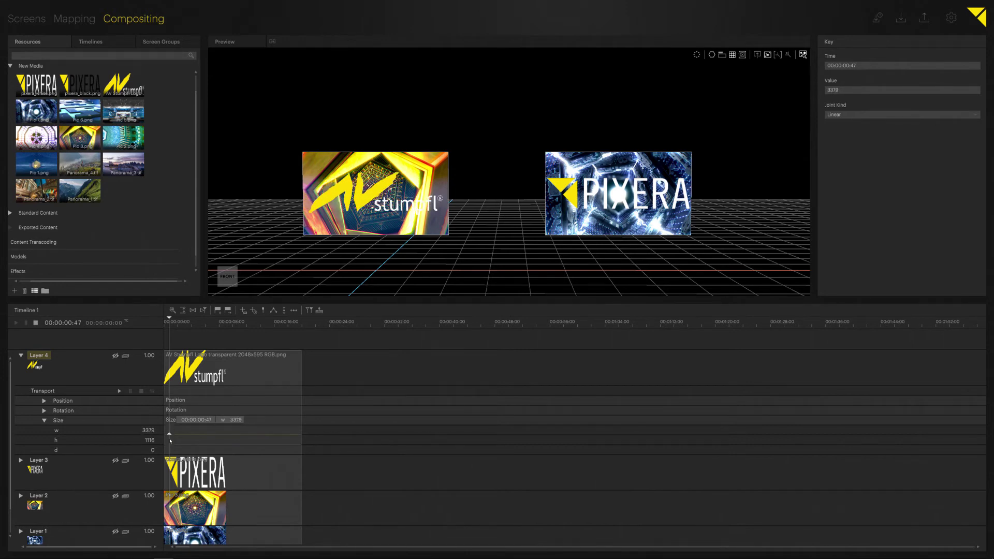
pyautogui.moveTo(170, 440); pyautogui.dragTo(181, 440)
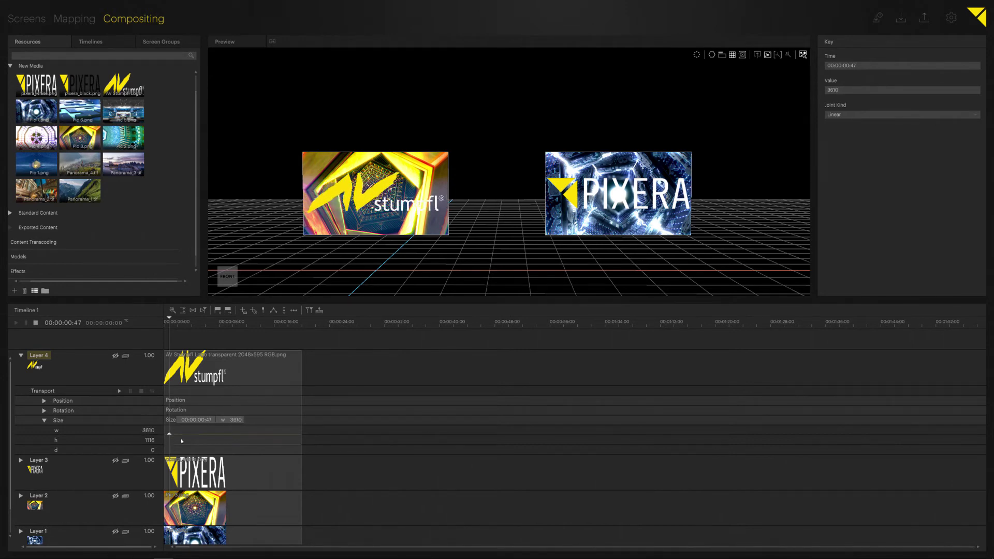
pyautogui.doubleClick(232, 420)
pyautogui.write('2000')
pyautogui.press('Return')
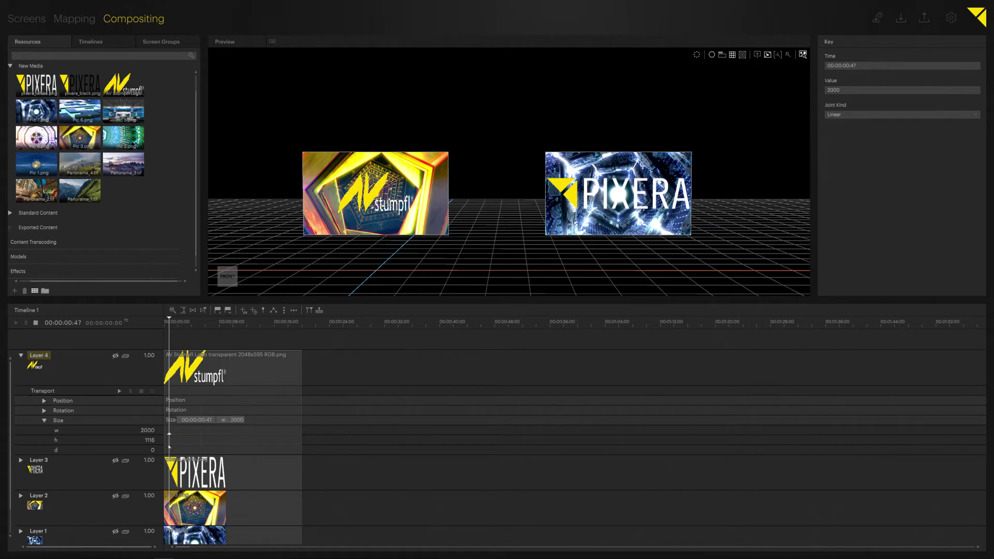
# Step: Drag the height keyframe down to 959 to make the AV Stumpfl logo shorter
pyautogui.click(168, 444)
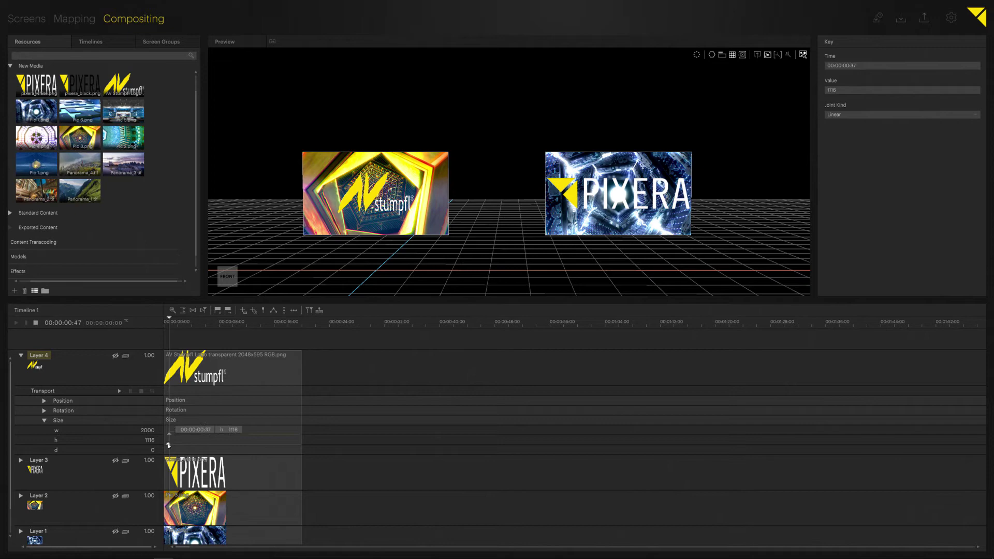
pyautogui.moveTo(169, 444); pyautogui.dragTo(169, 447)
pyautogui.click(176, 449)
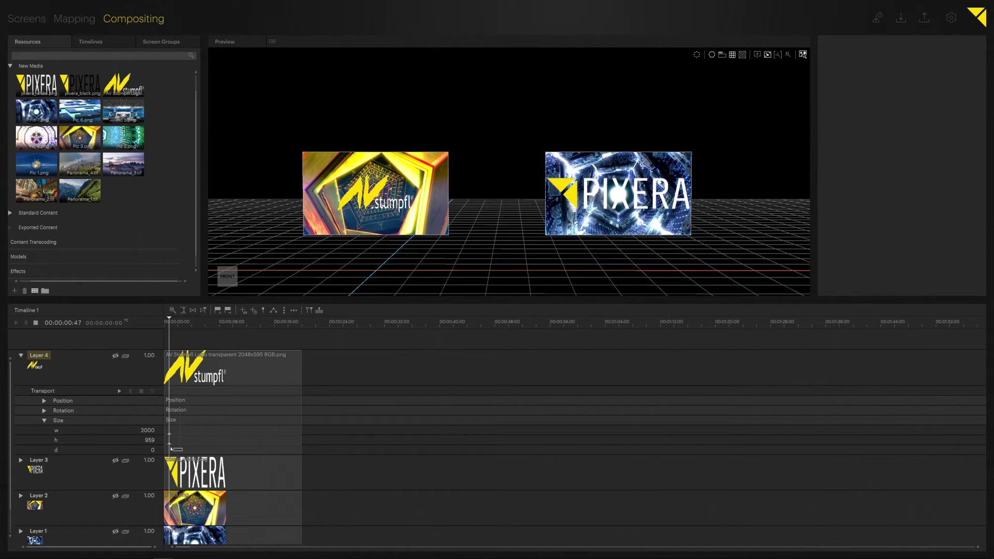
pyautogui.click(170, 444)
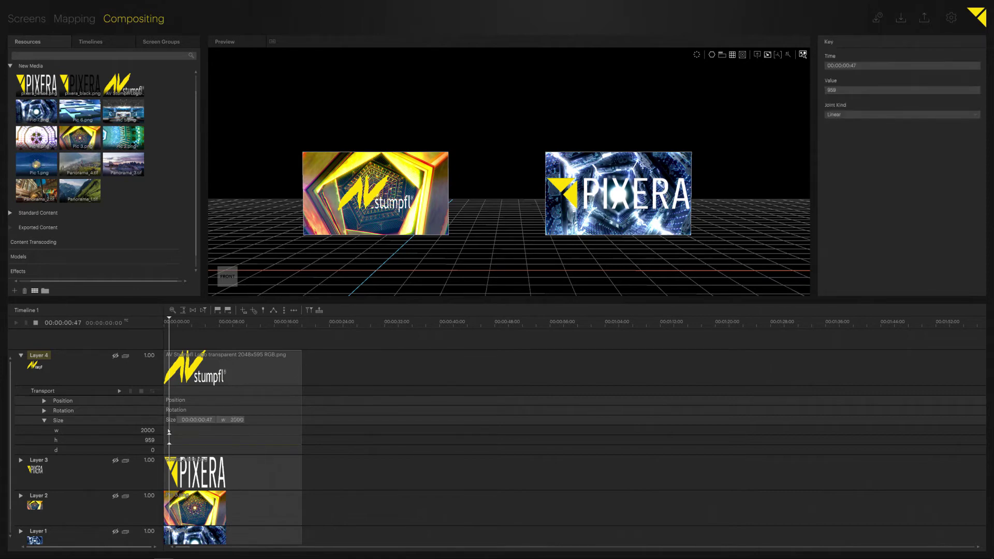
# Step: Clear the size keys, set width 960 and height 279 (1116/4), and store keyframes at 9 s
pyautogui.press('Delete')
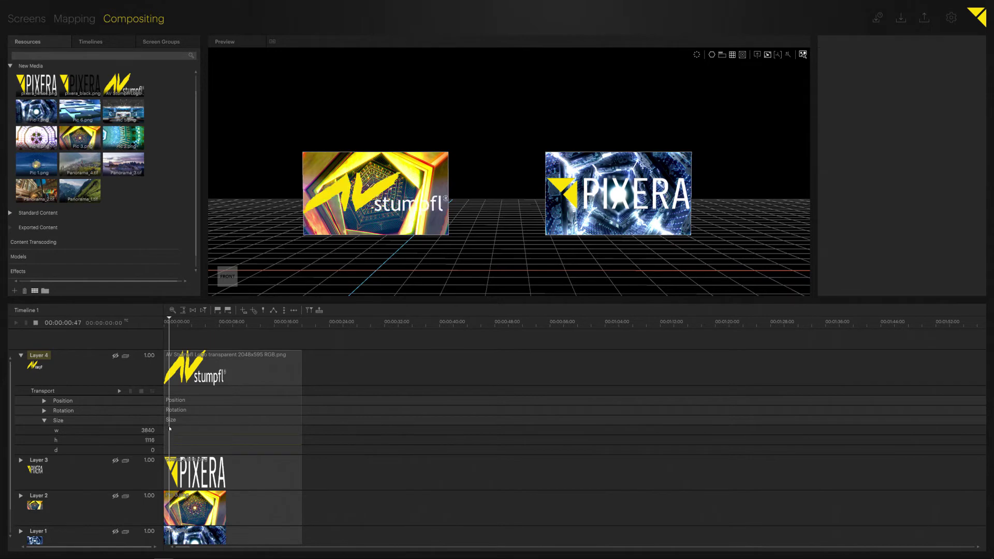
pyautogui.moveTo(153, 426); pyautogui.dragTo(153, 431)
pyautogui.hotkey('ctrl', 'z')
pyautogui.click(153, 431)
pyautogui.write('960')
pyautogui.press('Return')
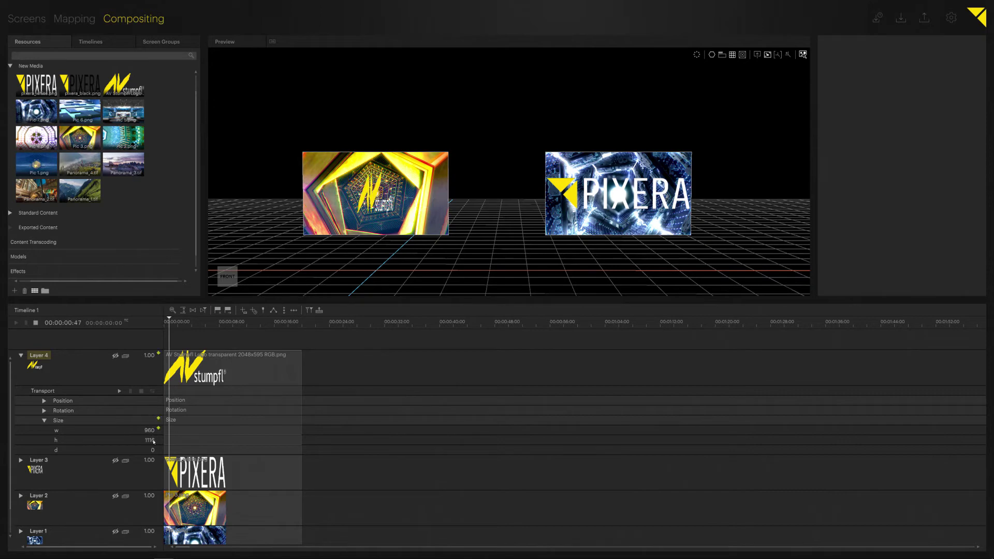
pyautogui.click(154, 440)
pyautogui.press('Return')
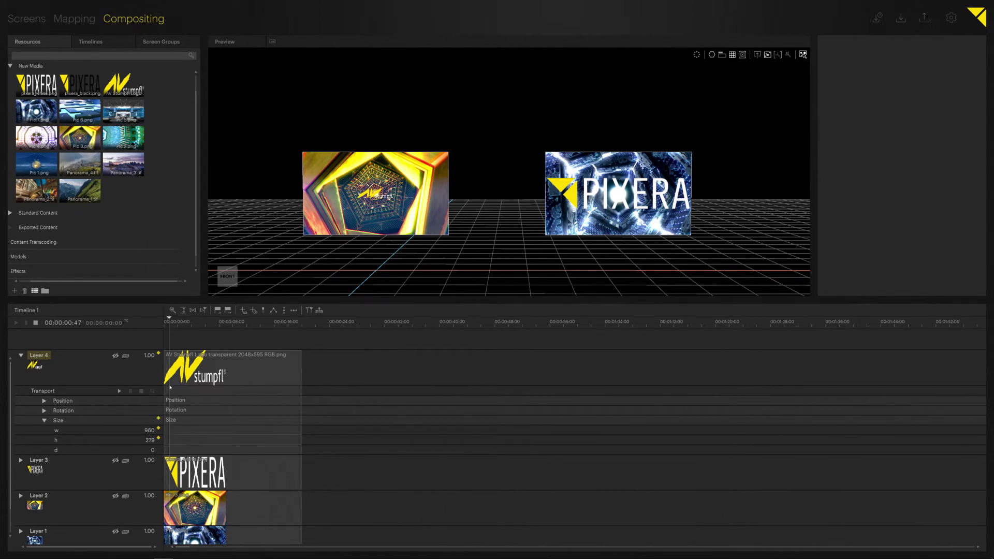
pyautogui.moveTo(170, 319); pyautogui.dragTo(226, 336)
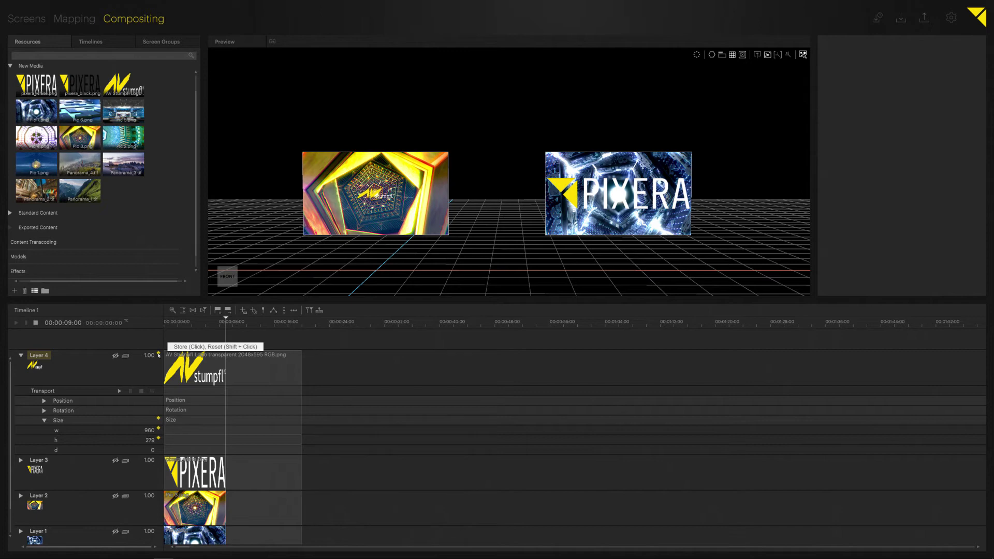
pyautogui.click(158, 354)
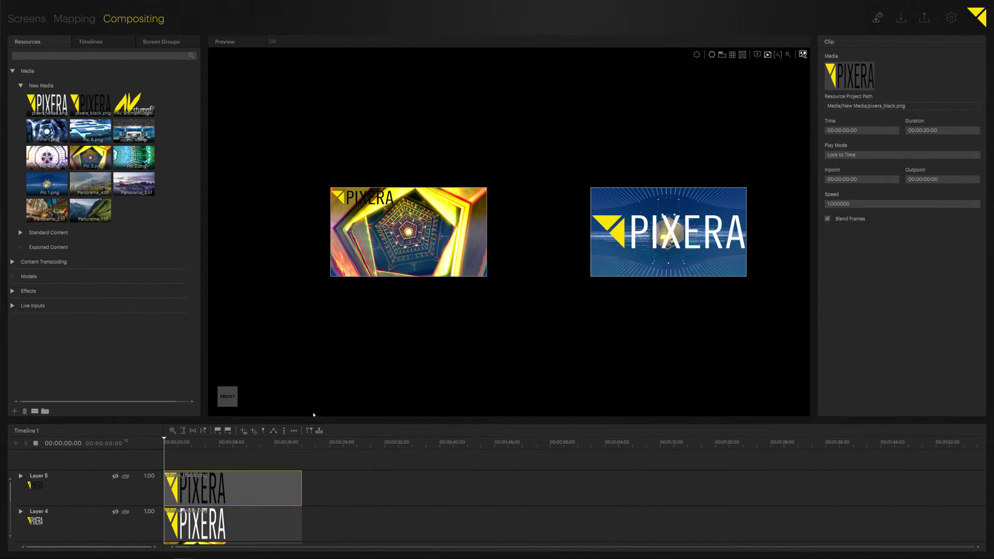
# Step: Enlarge the timeline area and move the blue Pic 1 image within its screen
pyautogui.moveTo(314, 418); pyautogui.dragTo(325, 330)
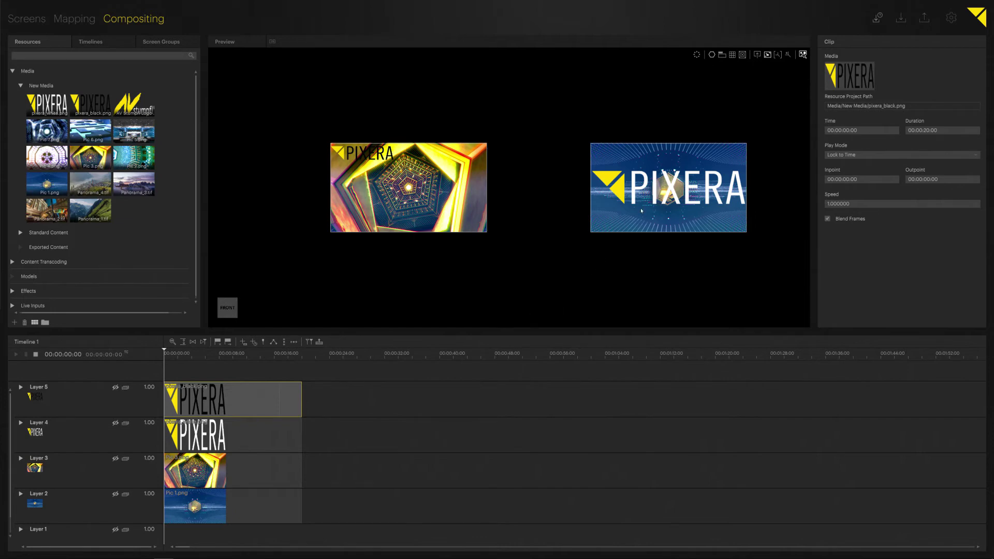
pyautogui.click(627, 195)
pyautogui.moveTo(611, 187); pyautogui.dragTo(707, 160)
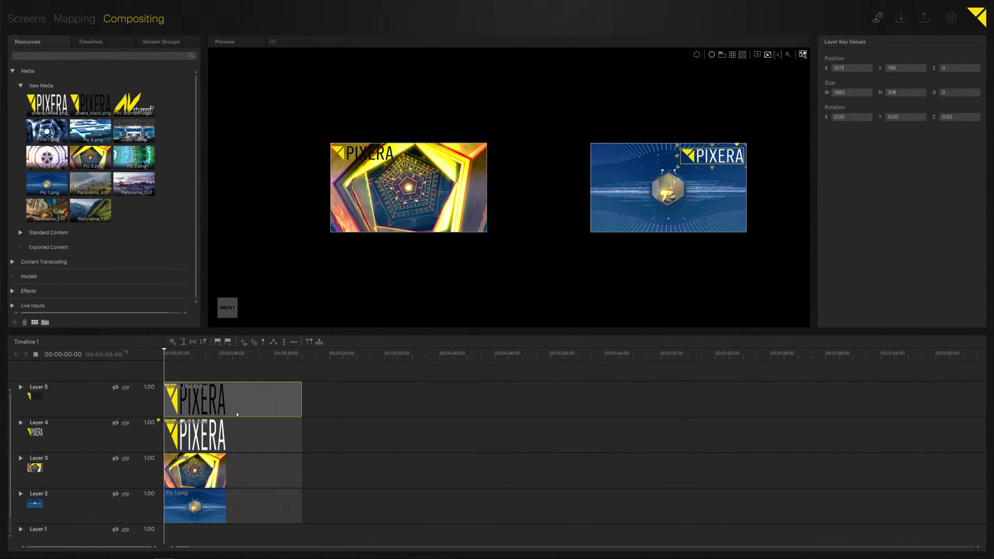
# Step: Expand Layer 4's Position tracks and move the PIXERA logo to x 1083, y -839
pyautogui.click(36, 433)
pyautogui.click(21, 423)
pyautogui.click(44, 468)
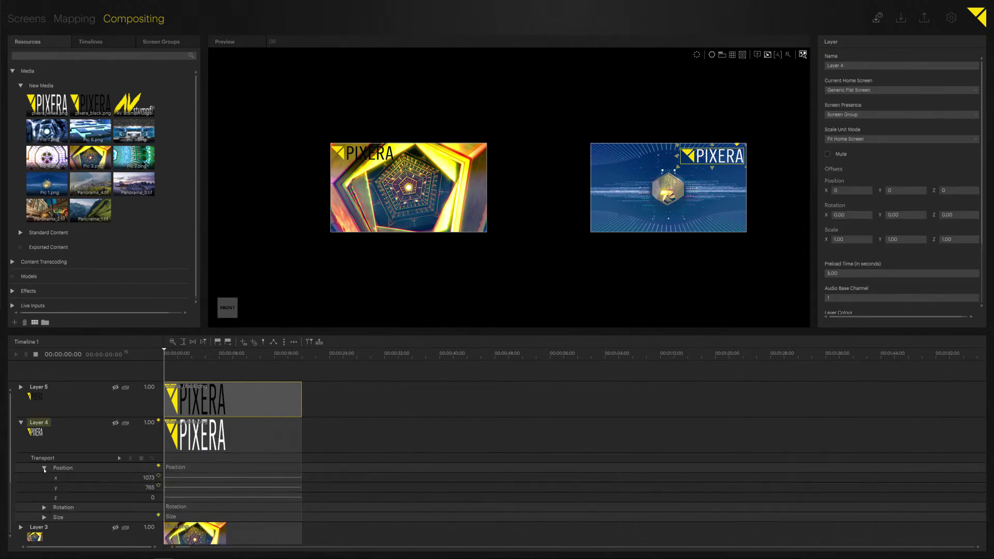
pyautogui.moveTo(720, 155); pyautogui.dragTo(706, 226)
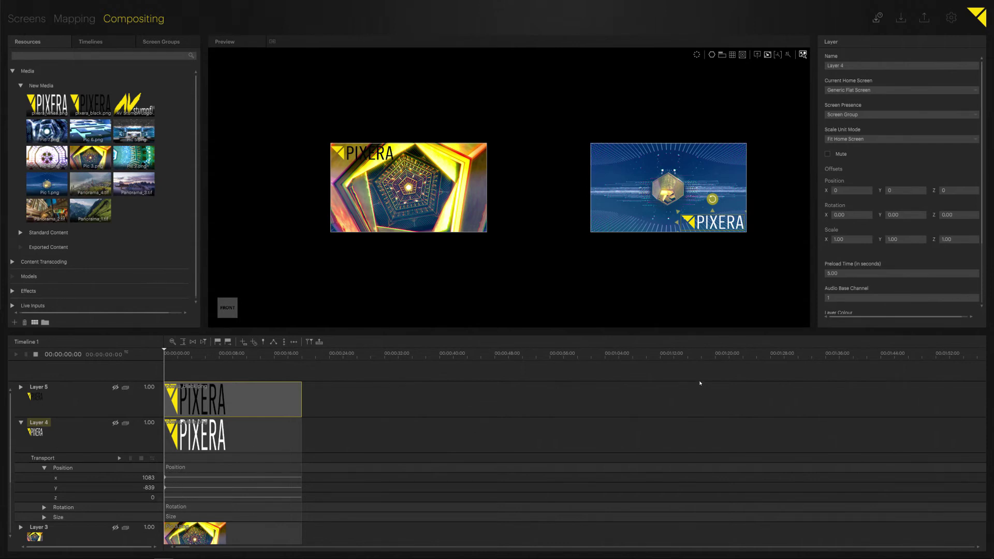
pyautogui.click(395, 302)
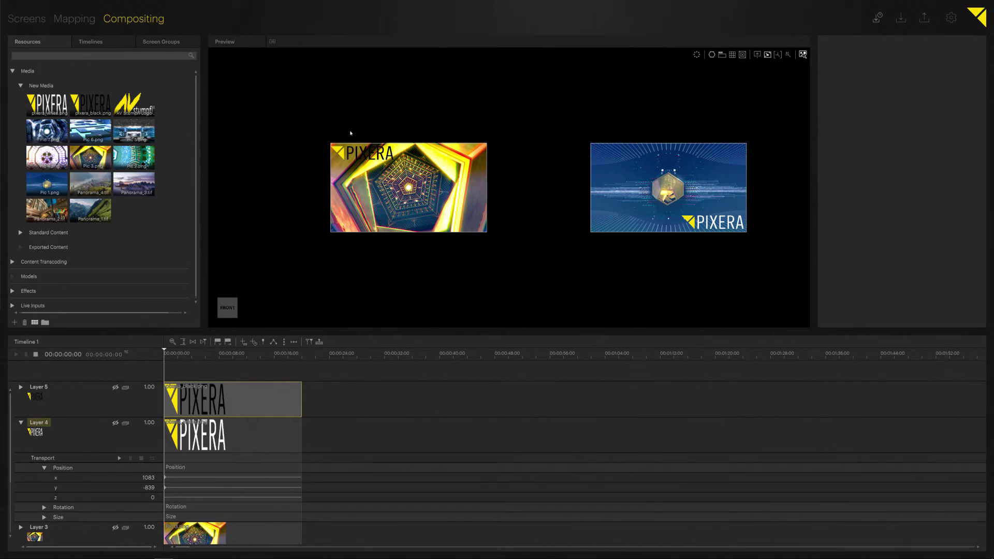
# Step: Show the floor grid and move the black PIXERA logo to x 18, y 364
pyautogui.click(732, 54)
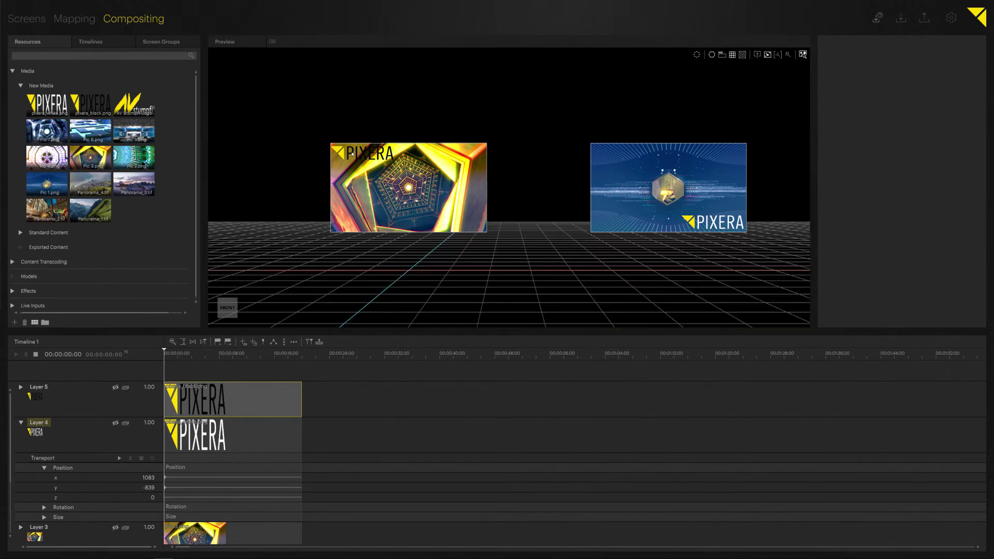
pyautogui.moveTo(354, 154); pyautogui.dragTo(407, 188)
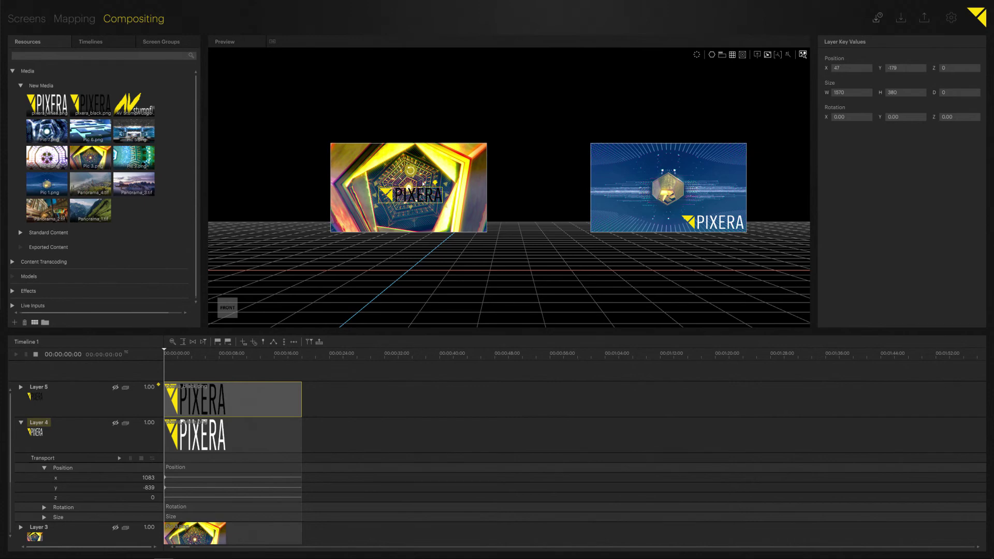
pyautogui.moveTo(418, 197); pyautogui.dragTo(431, 200)
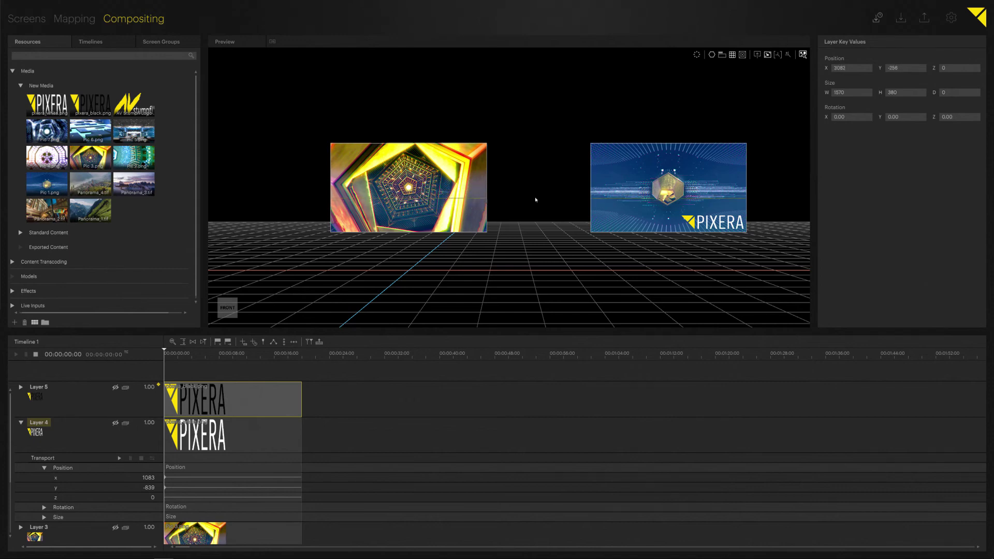
pyautogui.moveTo(442, 204); pyautogui.dragTo(422, 173)
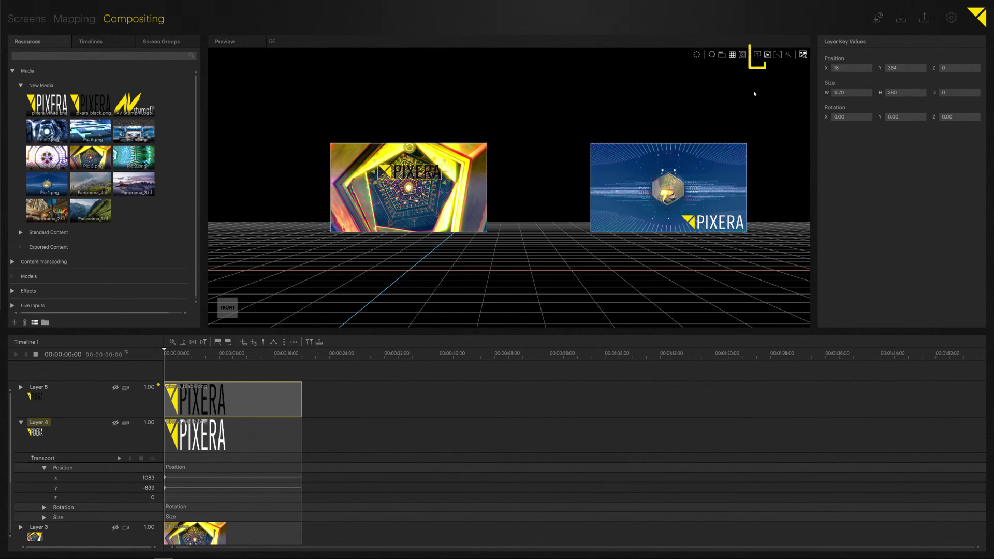
# Step: Keyframe the black PIXERA logo off-screen upper left at x -2725, y 873
pyautogui.click(758, 55)
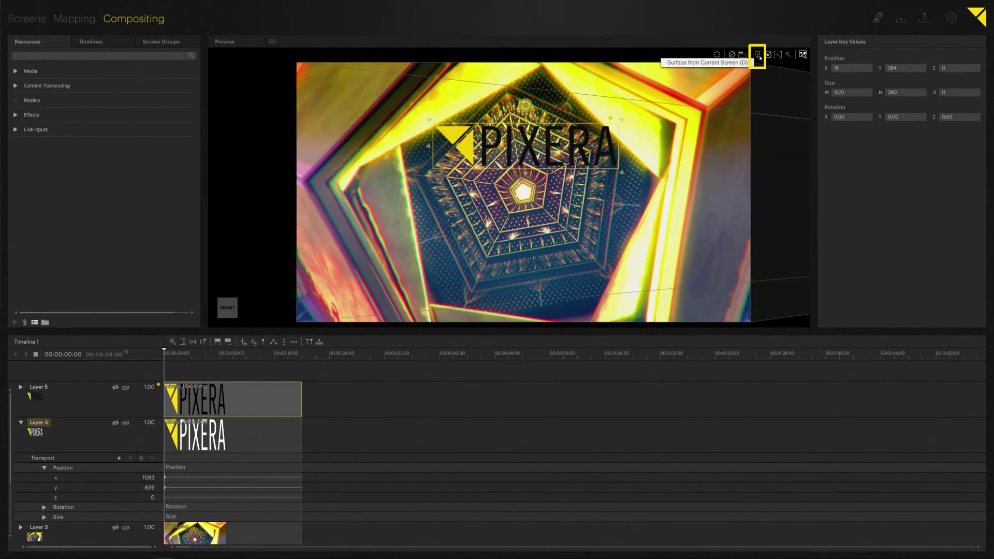
pyautogui.click(758, 55)
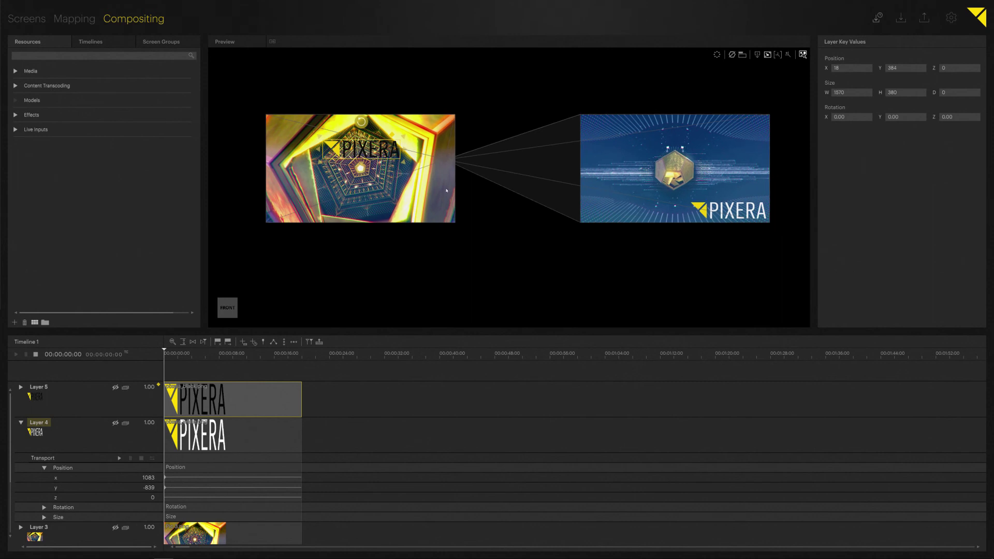
pyautogui.moveTo(289, 168); pyautogui.dragTo(393, 208)
pyautogui.moveTo(469, 187); pyautogui.dragTo(340, 152)
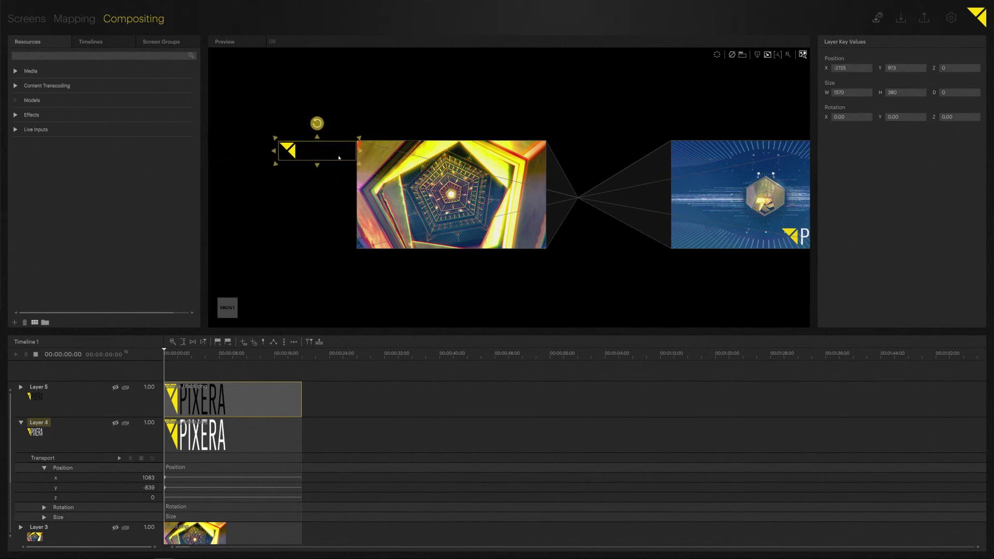
pyautogui.press('s')
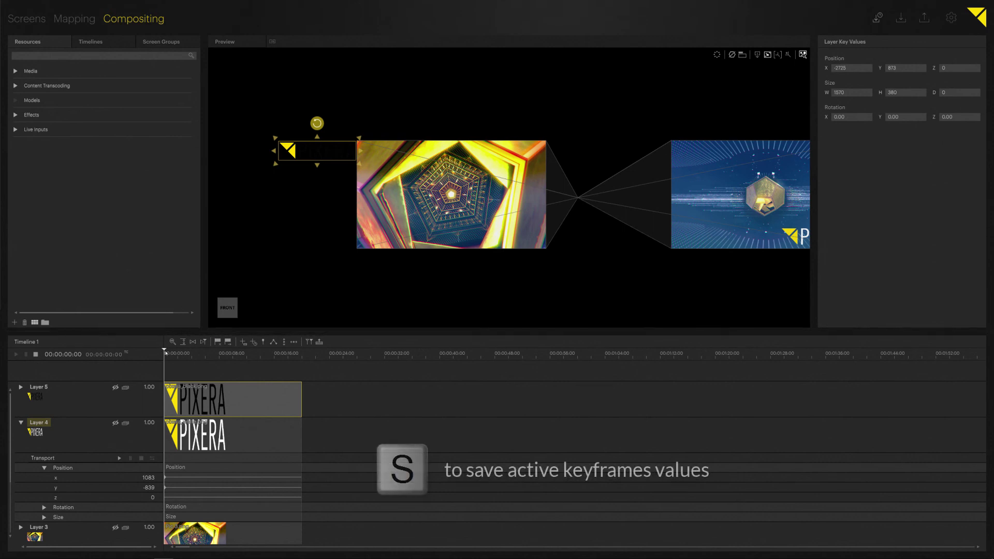
# Step: Preview logo positions at about 5 and 13 seconds, discard them, and rewind to the start
pyautogui.moveTo(166, 353); pyautogui.dragTo(200, 355)
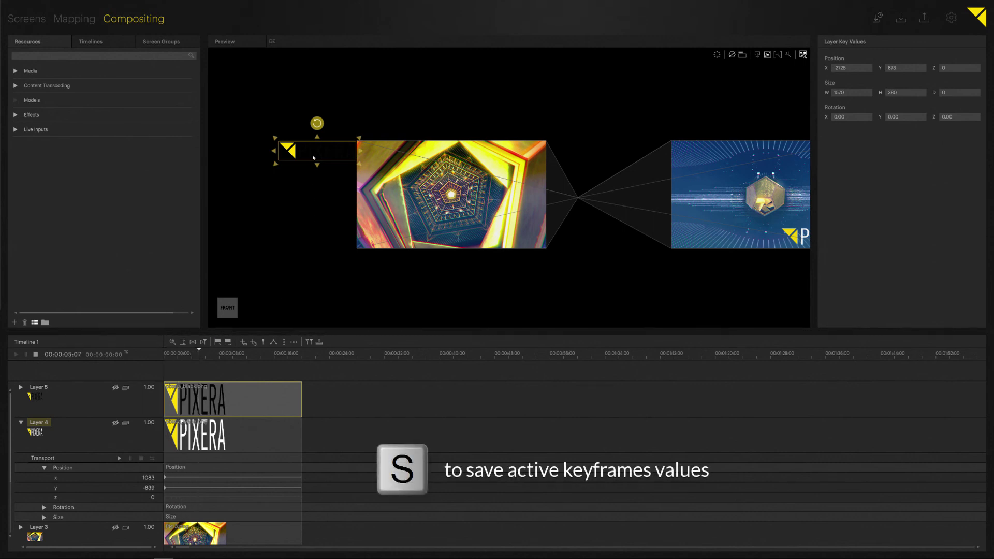
pyautogui.moveTo(313, 157); pyautogui.dragTo(497, 246)
pyautogui.press('Escape')
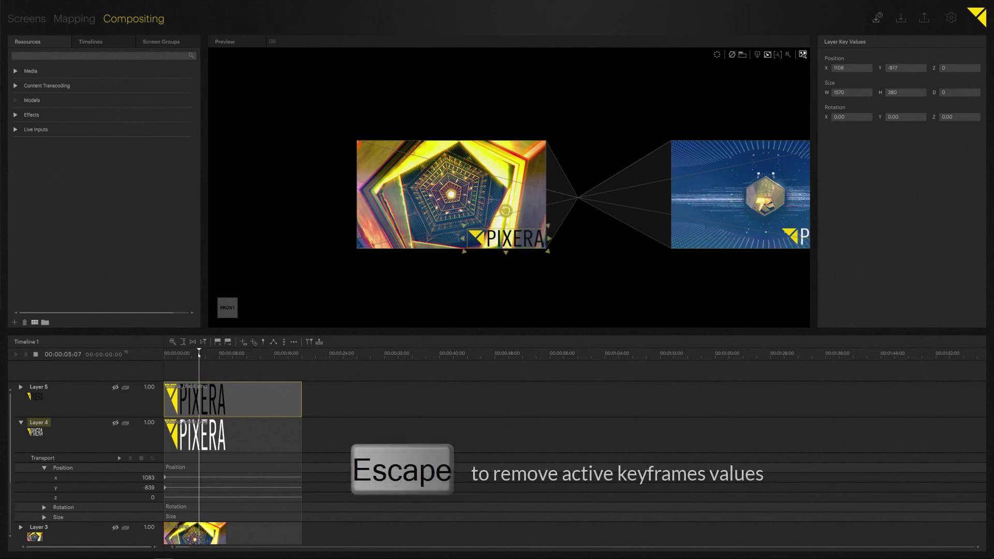
pyautogui.moveTo(199, 355); pyautogui.dragTo(261, 355)
pyautogui.moveTo(440, 238); pyautogui.dragTo(746, 152)
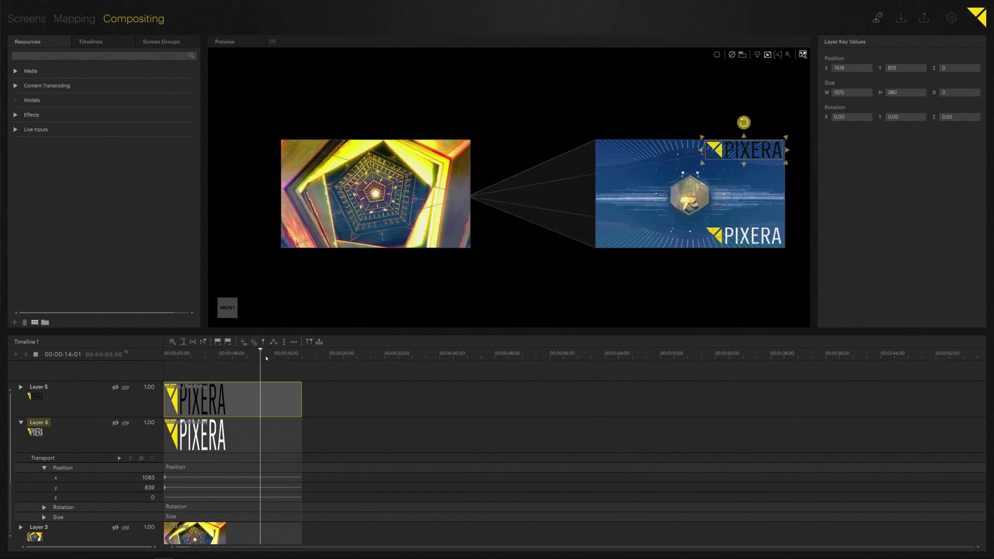
pyautogui.moveTo(266, 358); pyautogui.dragTo(160, 355)
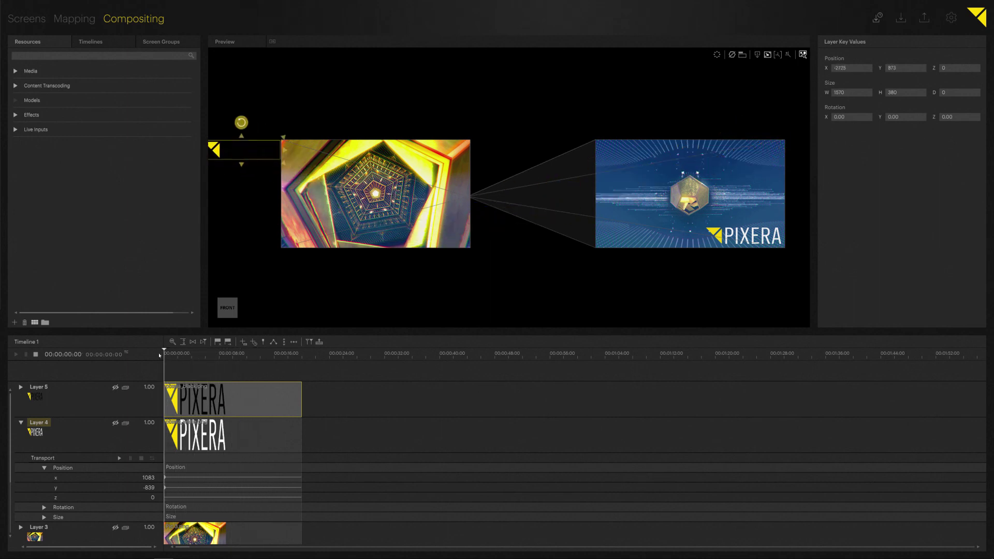
# Step: Key the white PIXERA logo off-screen right, then onto the right screen's lower left
pyautogui.click(744, 263)
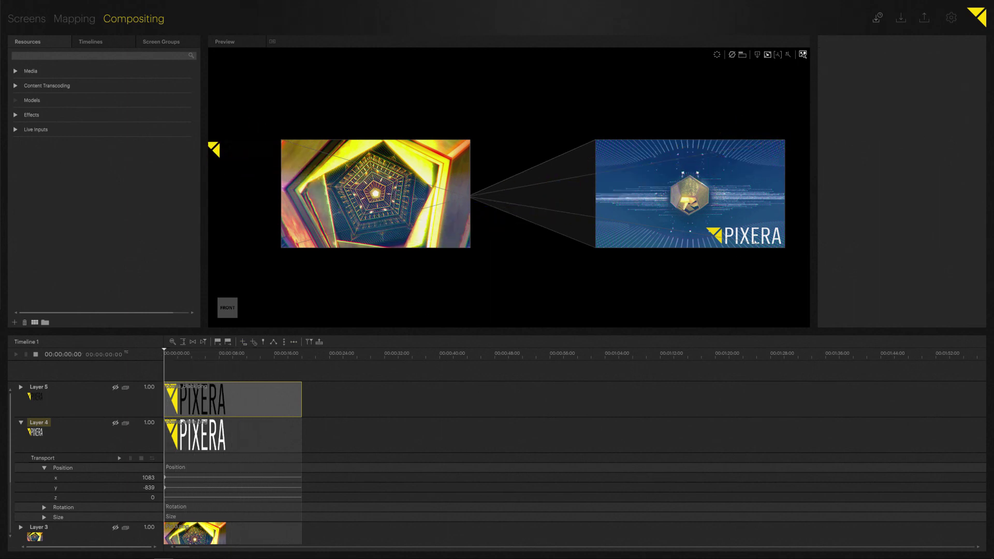
pyautogui.moveTo(758, 239); pyautogui.dragTo(781, 204)
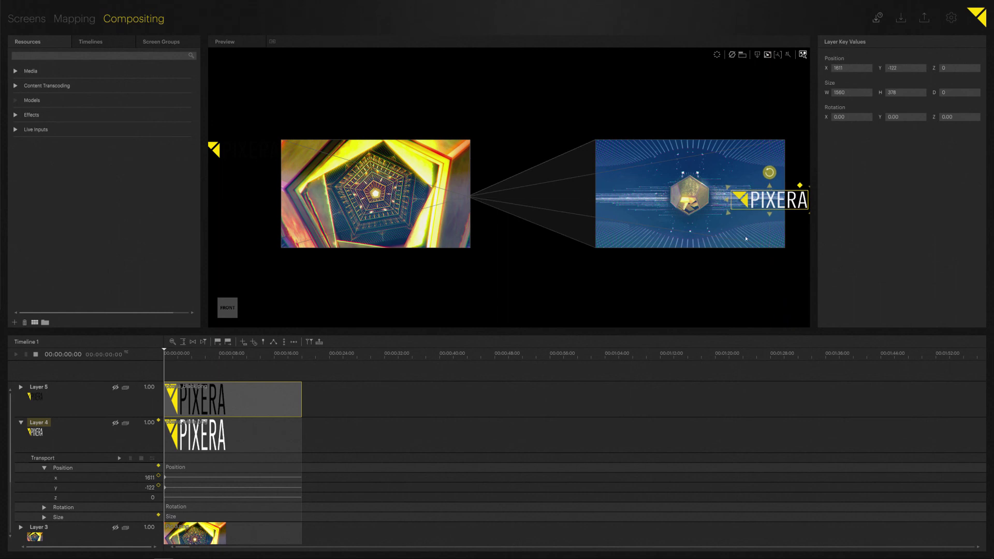
pyautogui.moveTo(652, 205); pyautogui.dragTo(712, 155)
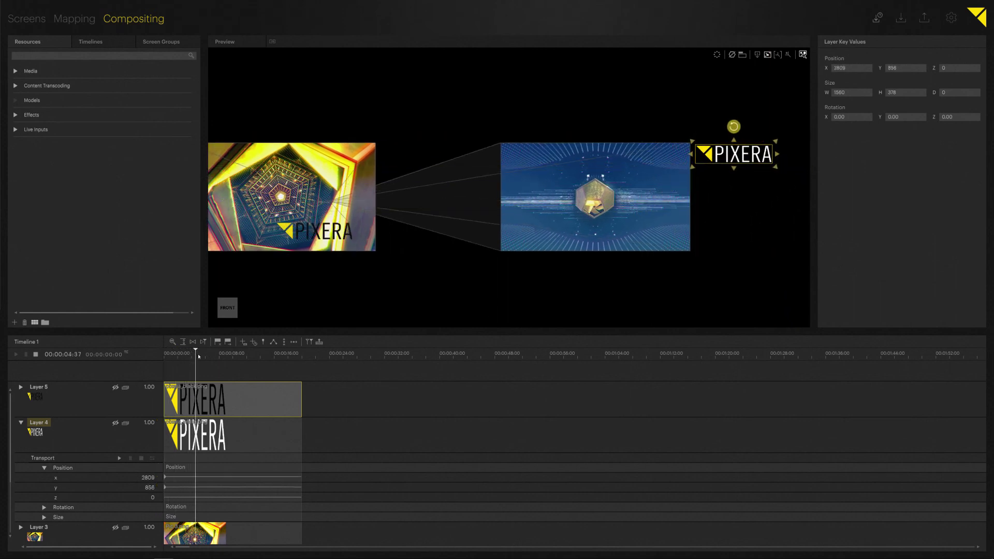
pyautogui.moveTo(747, 149); pyautogui.dragTo(554, 239)
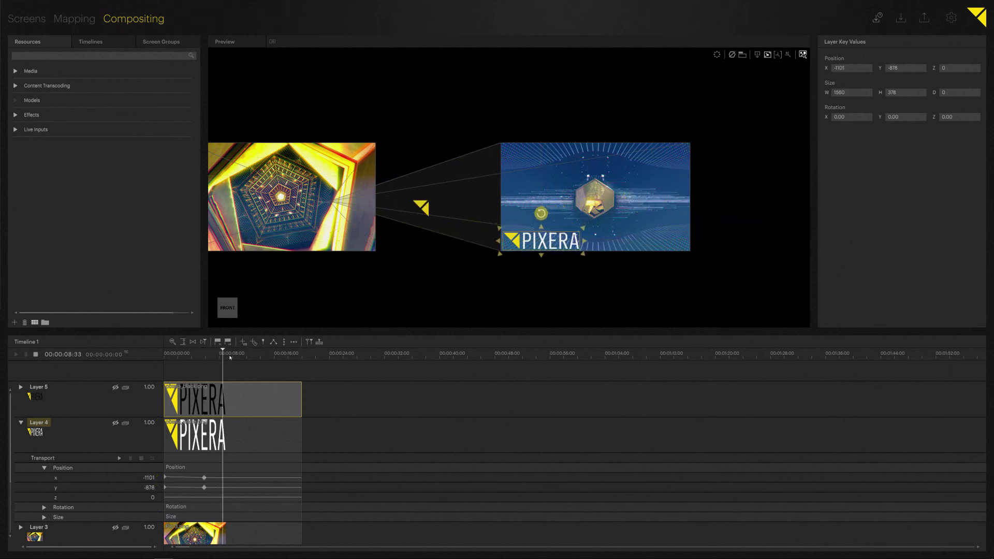
# Step: At about 11 seconds, keyframe the logo at the top of the left screen, then rewind
pyautogui.moveTo(230, 358); pyautogui.dragTo(247, 357)
pyautogui.moveTo(561, 237); pyautogui.dragTo(274, 163)
pyautogui.moveTo(410, 225); pyautogui.dragTo(435, 228)
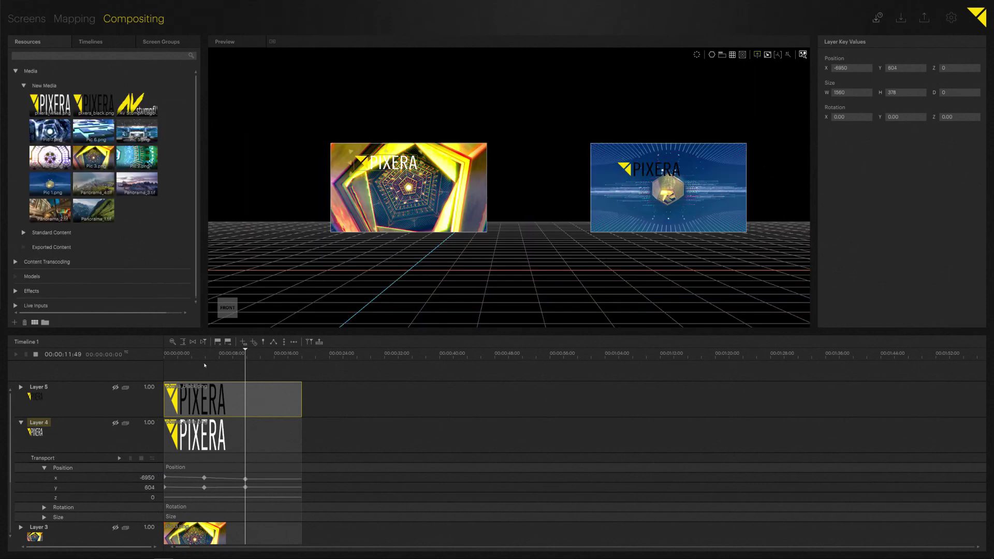
pyautogui.moveTo(243, 358); pyautogui.dragTo(149, 360)
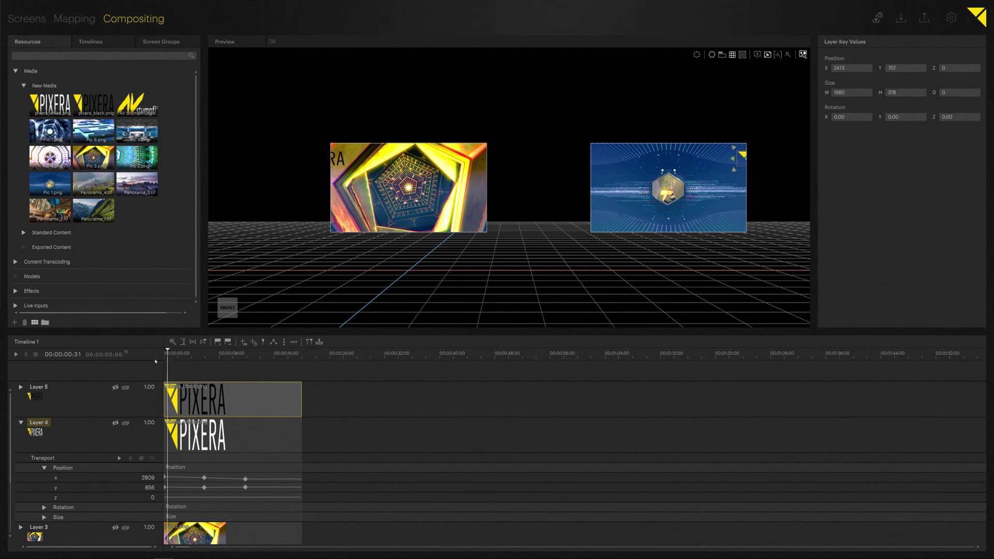